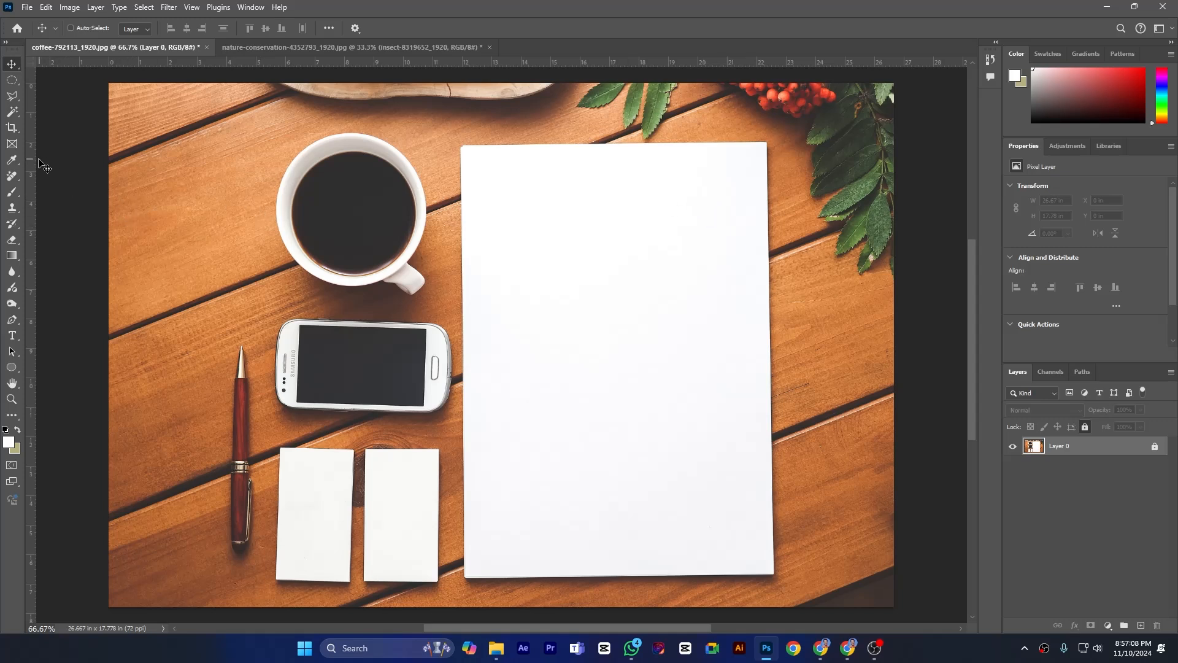
- With the Slice tool in Normal style, draw a slice about 862 × 553 px from the image's upper-left corner around the coffee cup
{"action": "left_click", "coordinate": [13, 132]}
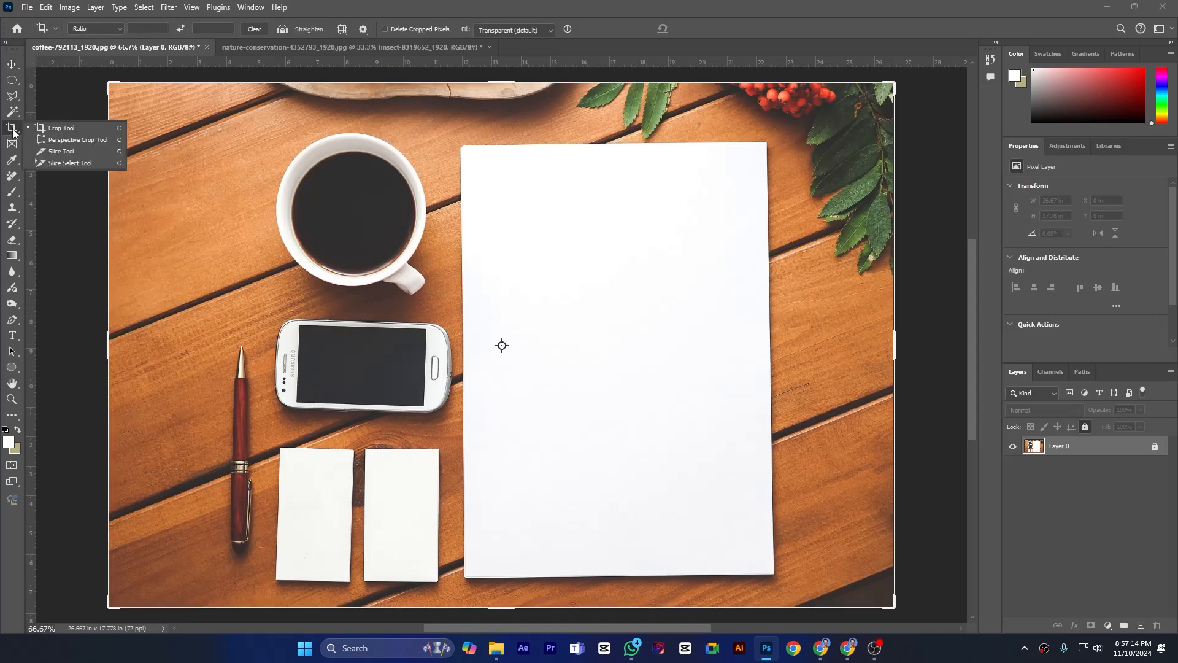
{"action": "left_click", "coordinate": [53, 154]}
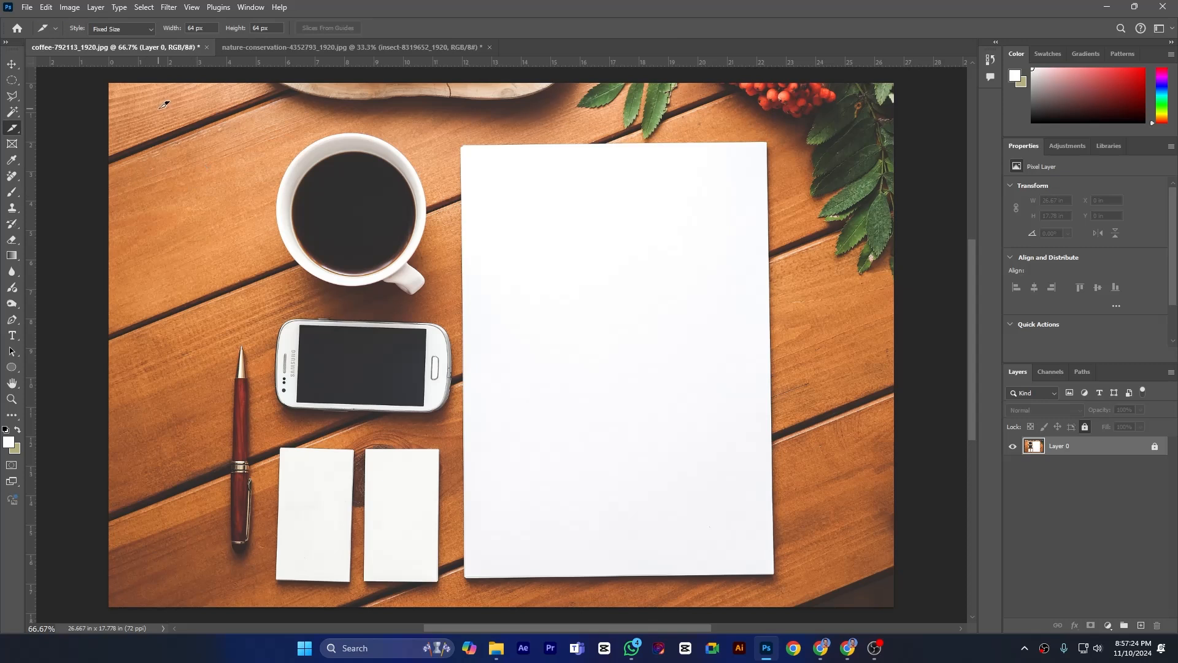
{"action": "left_click", "coordinate": [143, 28]}
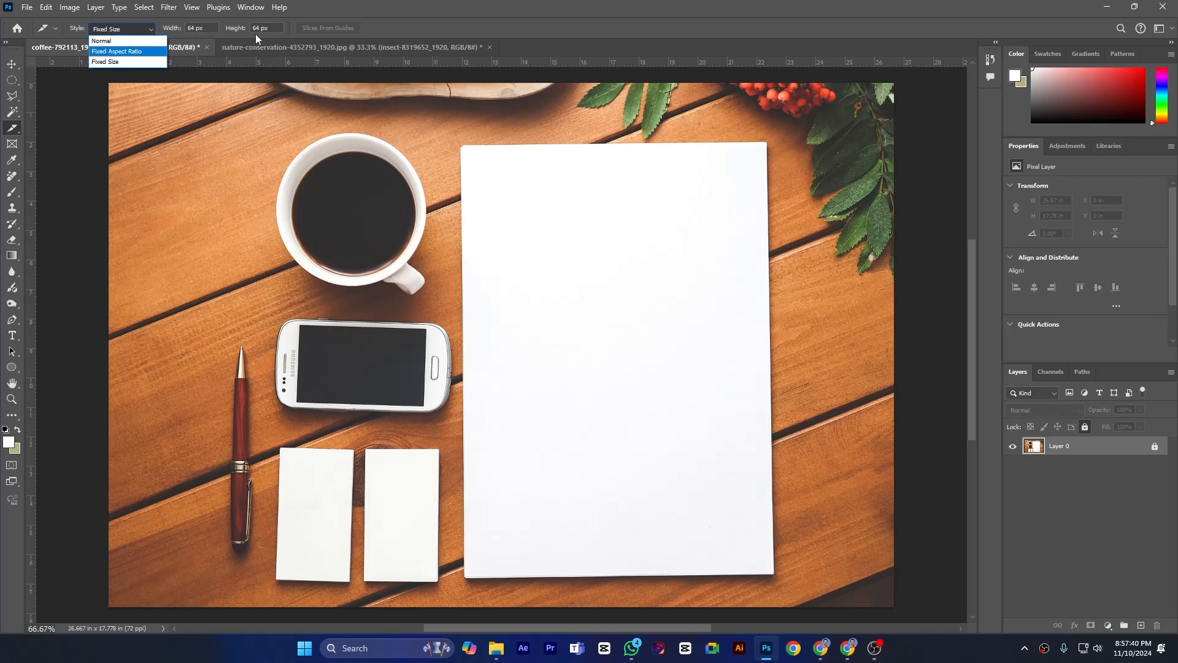
{"action": "left_click", "coordinate": [130, 42]}
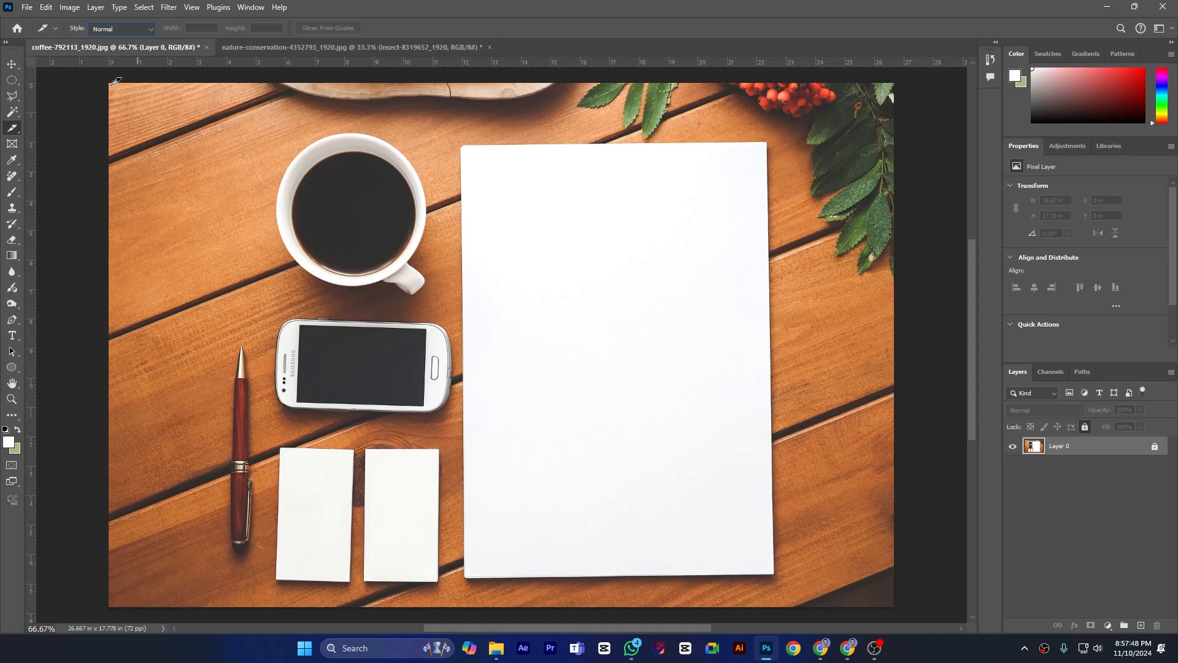
{"action": "left_click_drag", "start_coordinate": [114, 78], "coordinate": [467, 305]}
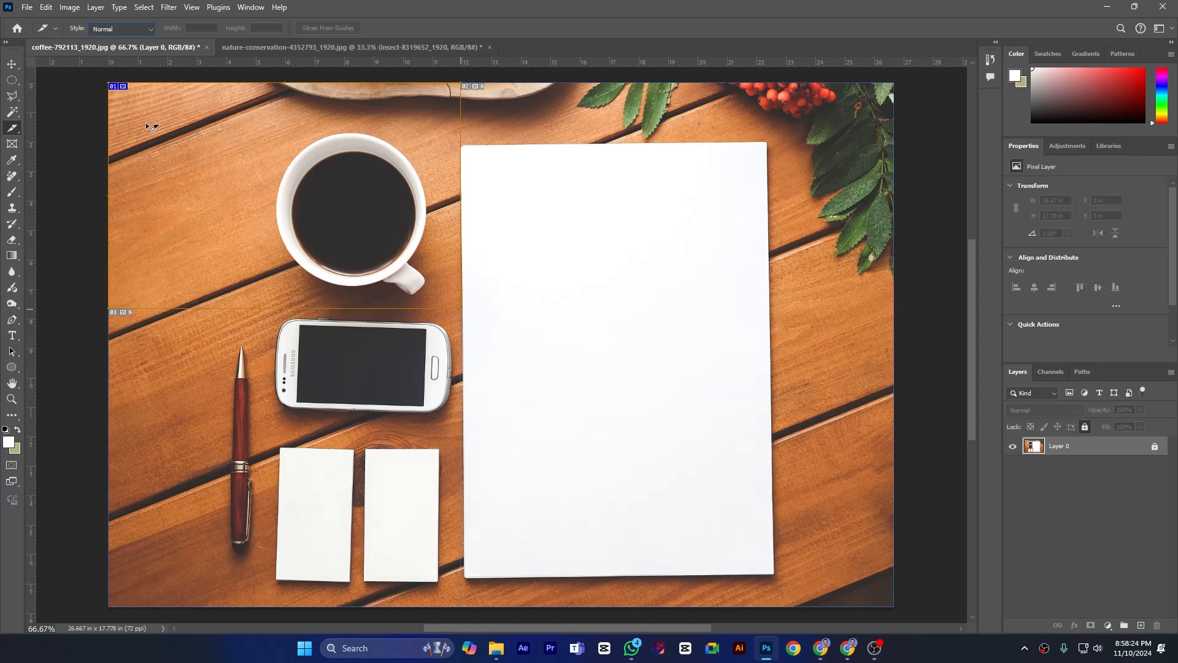
- Examine the coffee cup slice's options, including the available slice types and background types, and leave them unchanged
{"action": "right_click", "coordinate": [125, 90]}
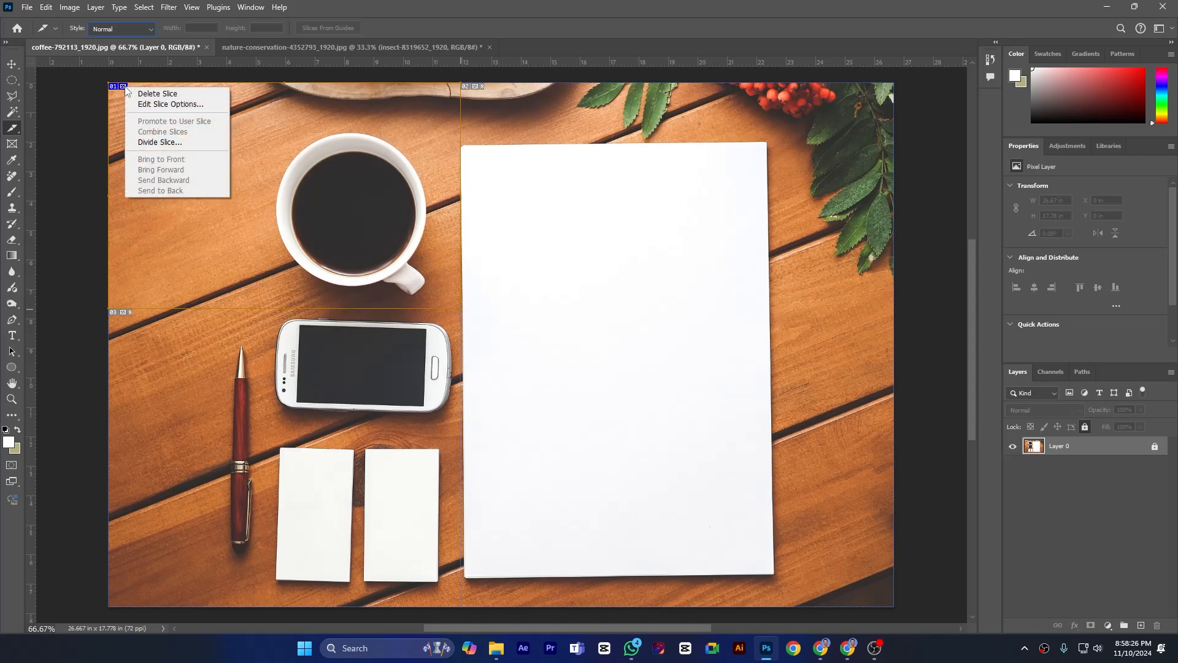
{"action": "right_click", "coordinate": [124, 88]}
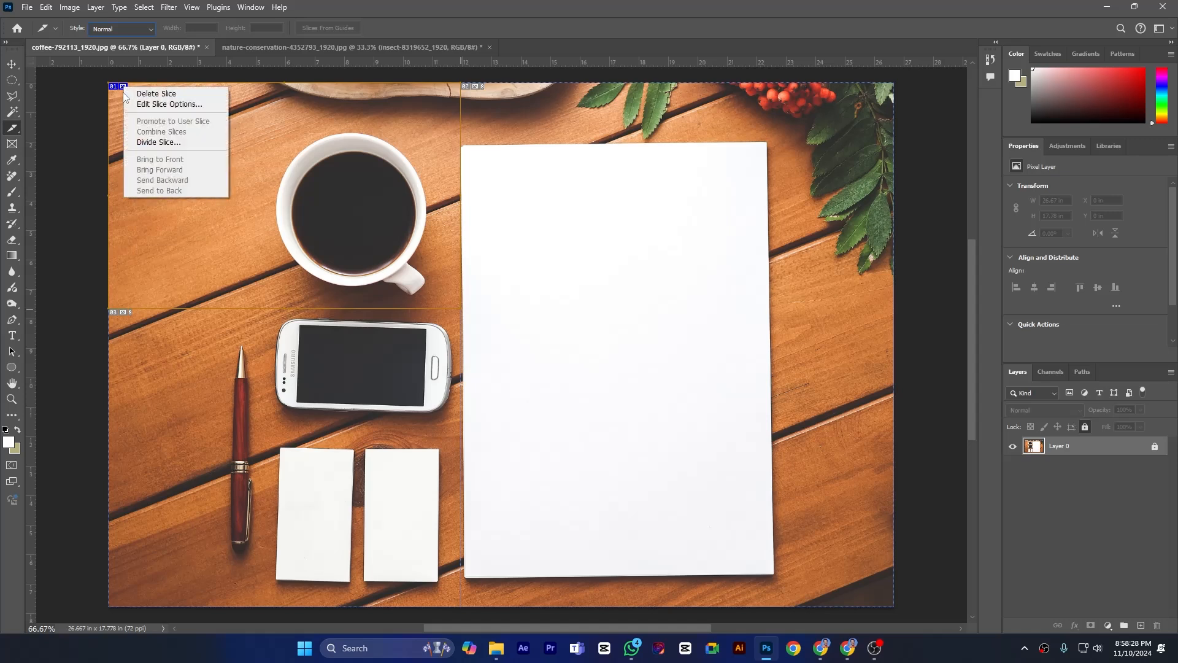
{"action": "left_click", "coordinate": [114, 107]}
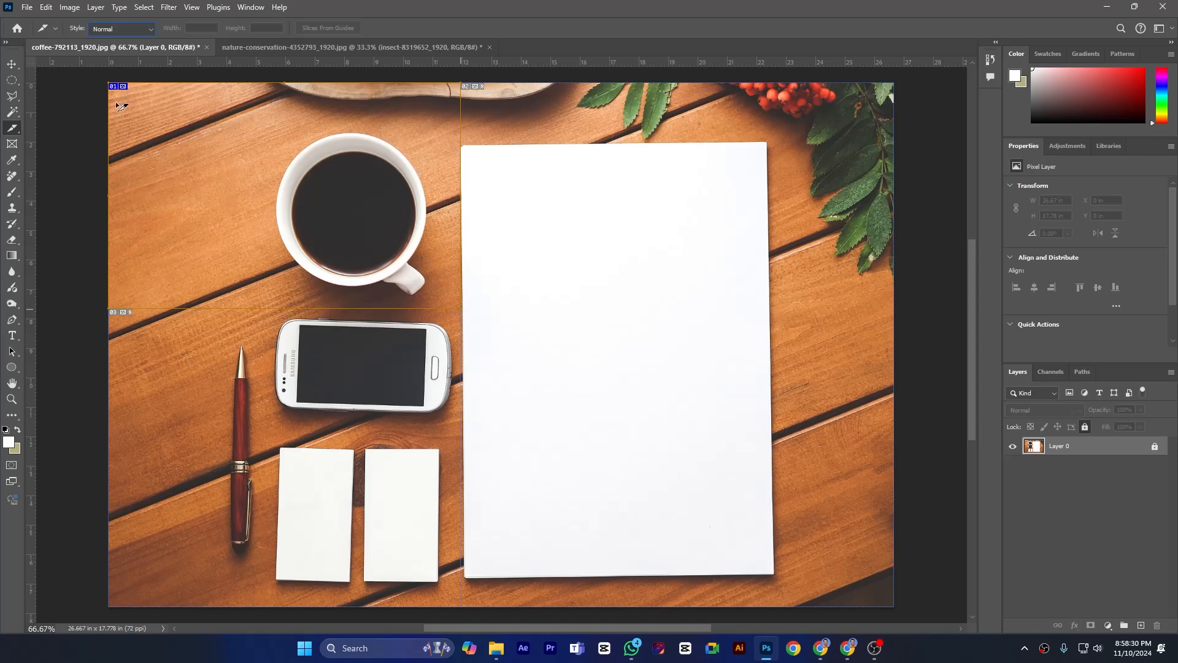
{"action": "double_click", "coordinate": [127, 93]}
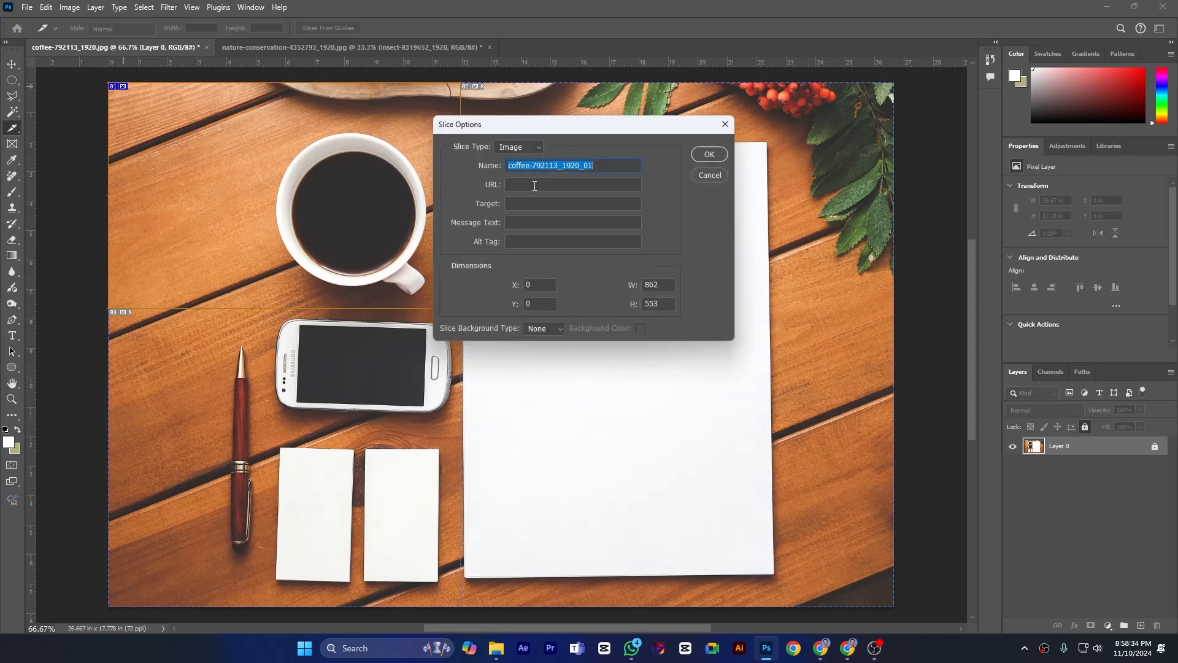
{"action": "left_click", "coordinate": [710, 175]}
{"action": "right_click", "coordinate": [129, 88]}
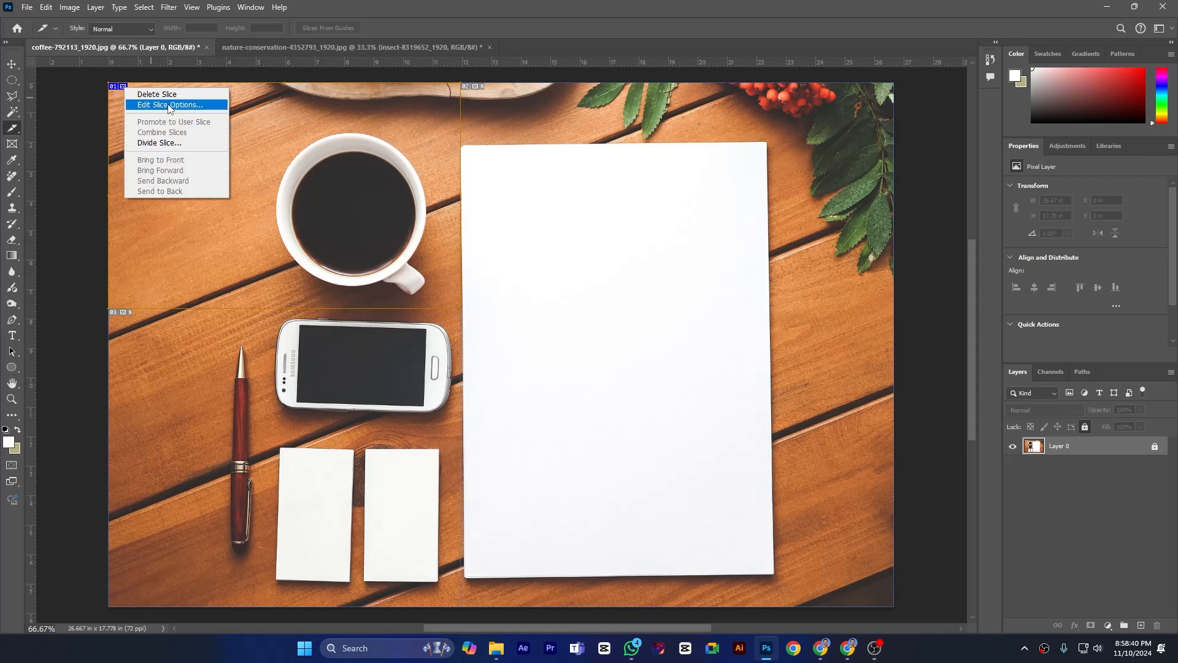
{"action": "left_click", "coordinate": [169, 105]}
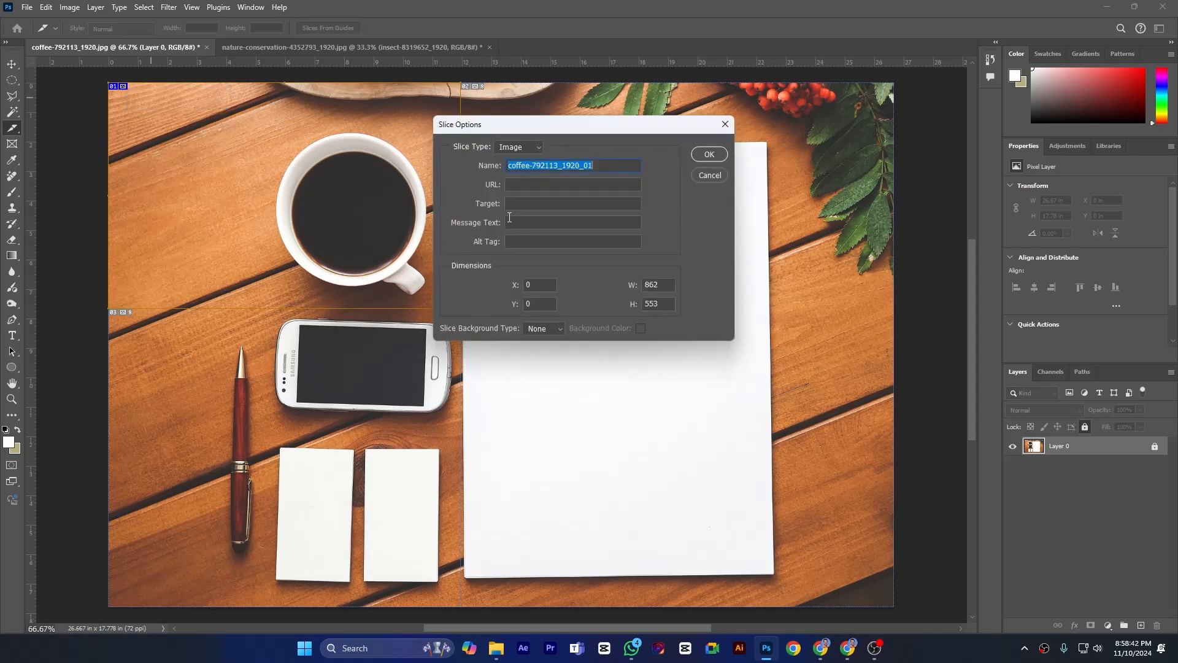
{"action": "left_click", "coordinate": [517, 148]}
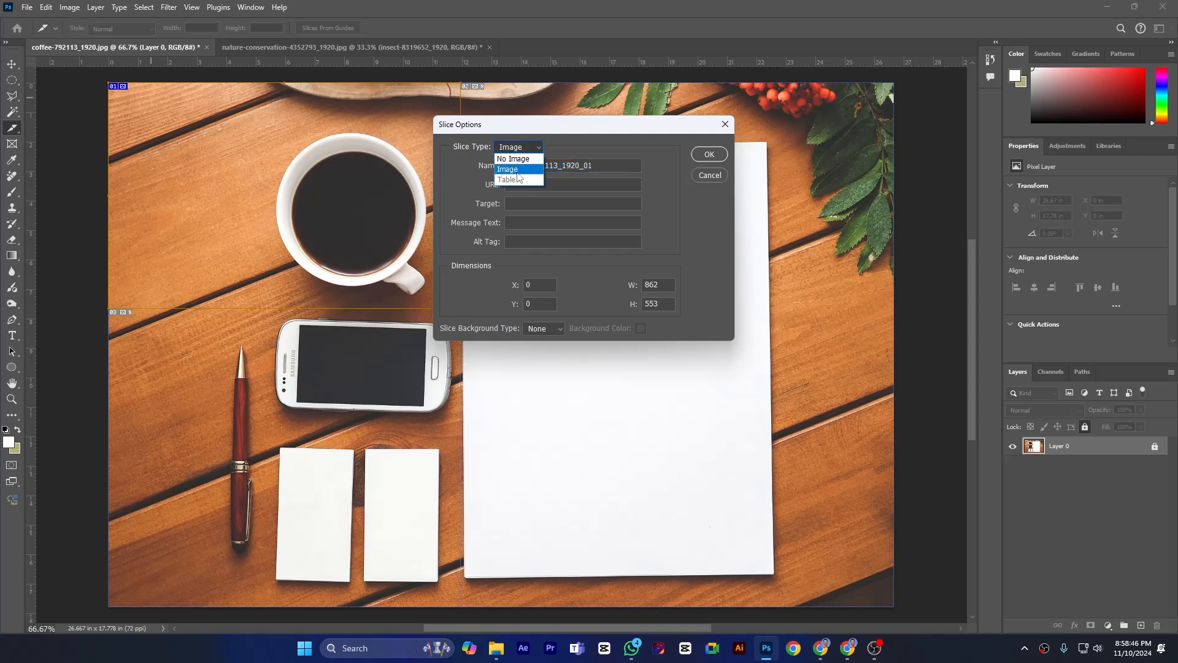
{"action": "left_click", "coordinate": [576, 142]}
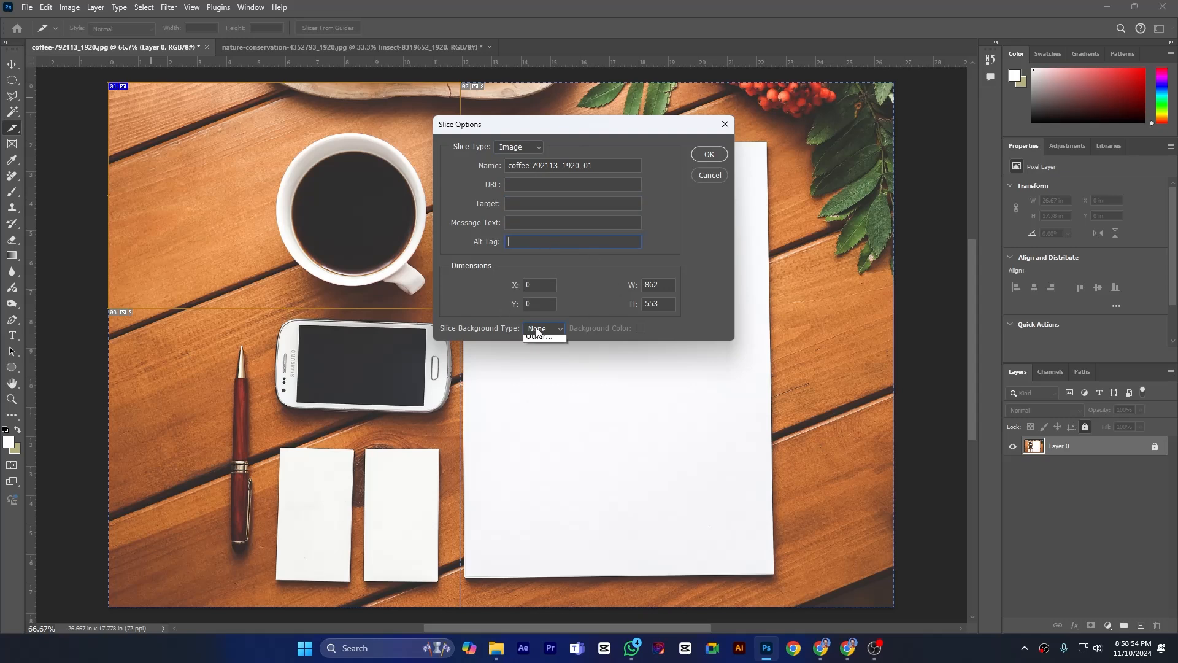
{"action": "left_click", "coordinate": [536, 329]}
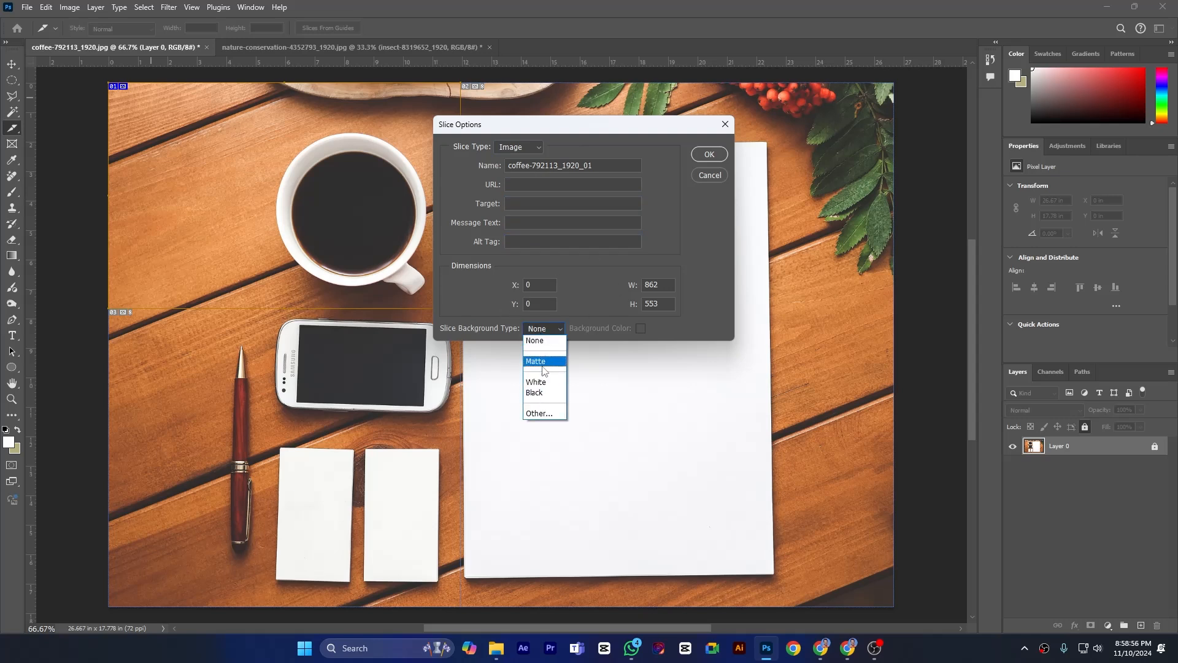
{"action": "left_click", "coordinate": [690, 252]}
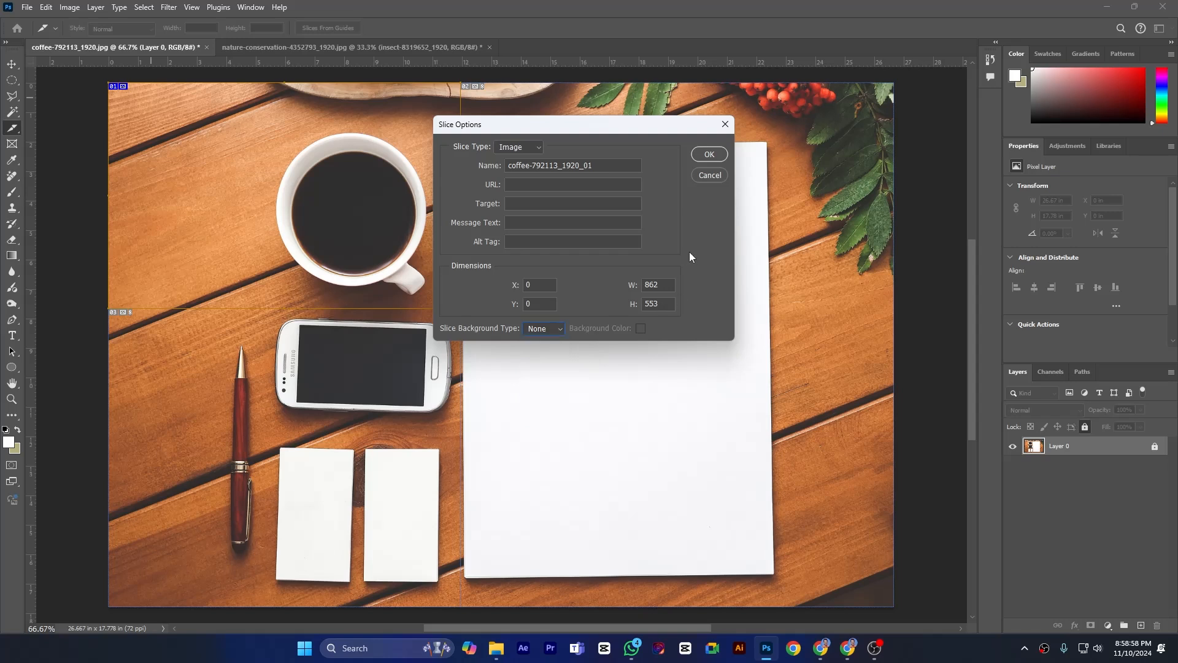
{"action": "left_click", "coordinate": [709, 176]}
- Try dividing the coffee cup slice into 3 evenly spaced slices down and 3 across
{"action": "right_click", "coordinate": [120, 91]}
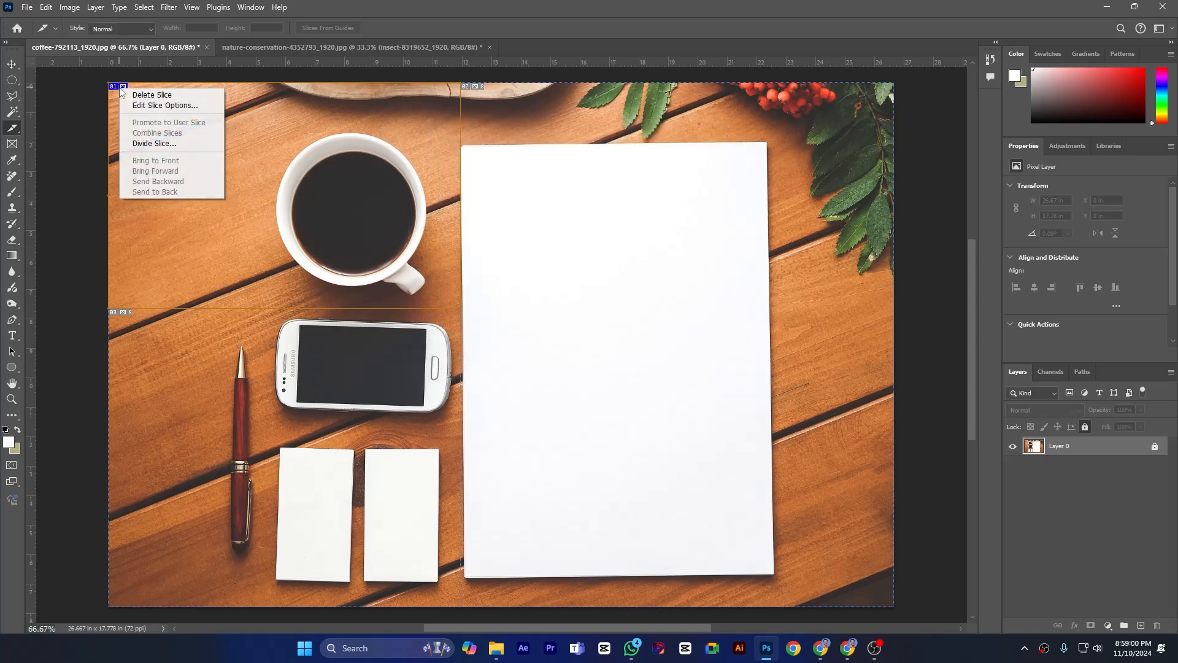
{"action": "left_click", "coordinate": [160, 144]}
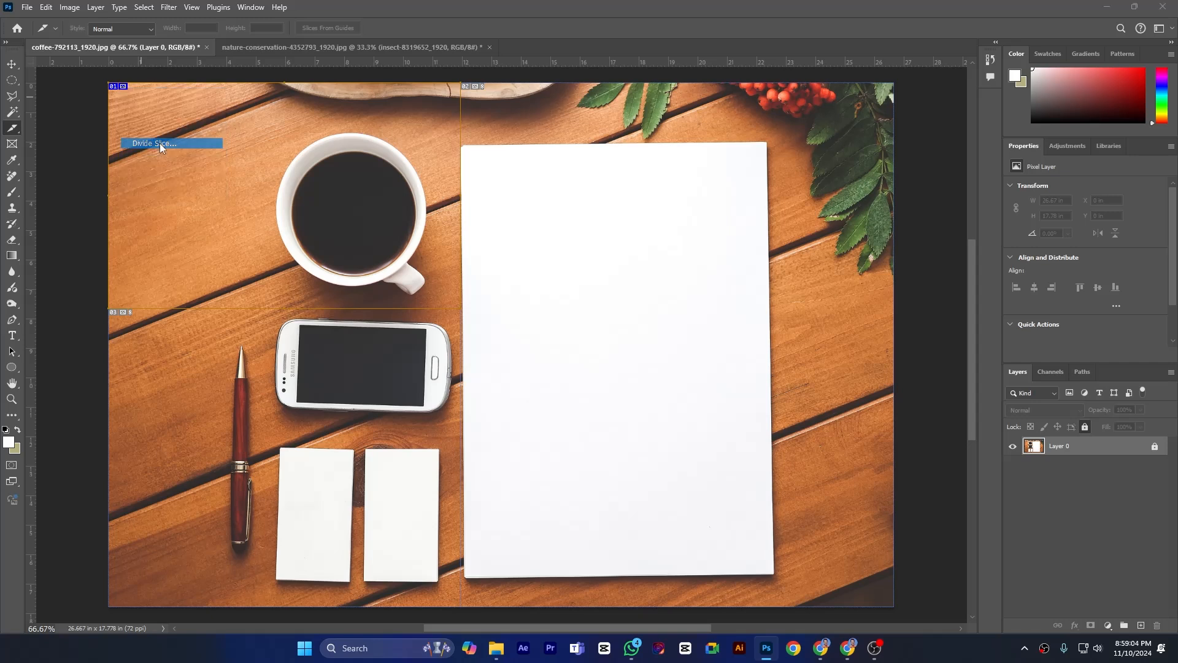
{"action": "left_click", "coordinate": [490, 177]}
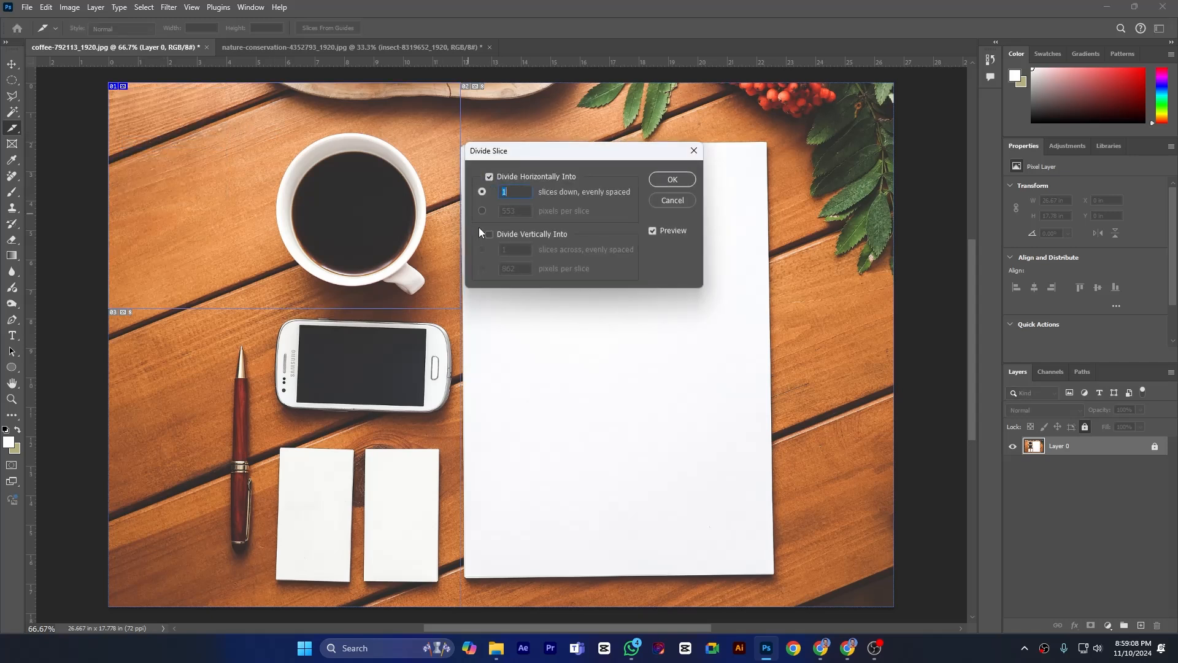
{"action": "type", "text": "3"}
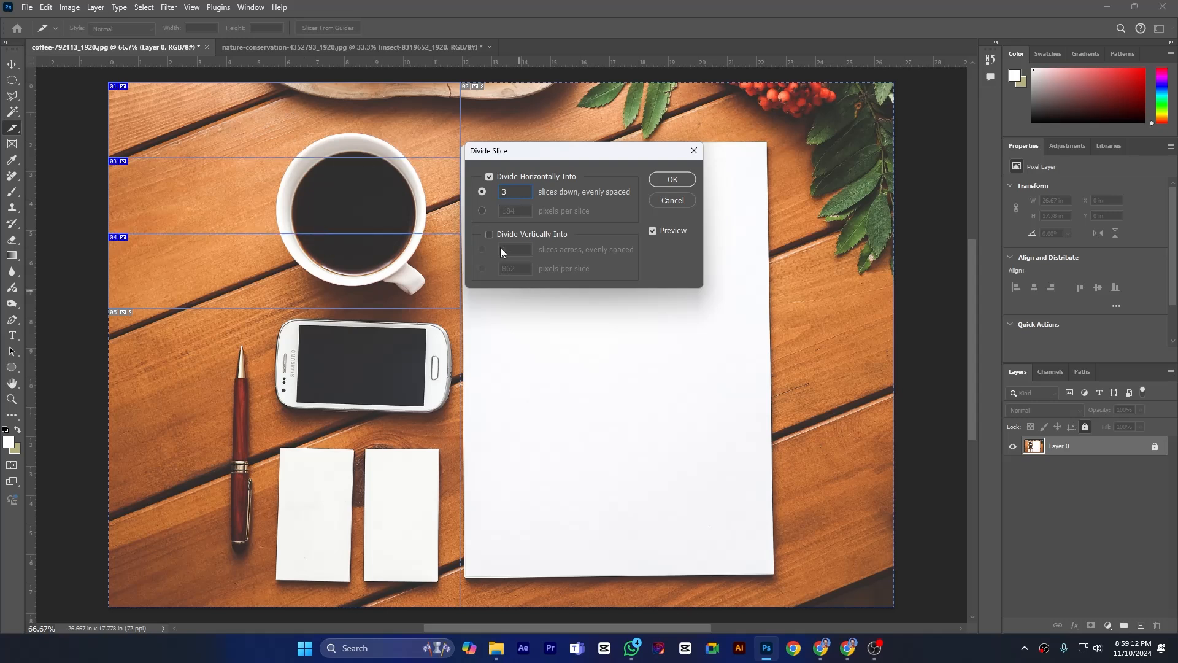
{"action": "left_click", "coordinate": [490, 234]}
{"action": "type", "text": "3"}
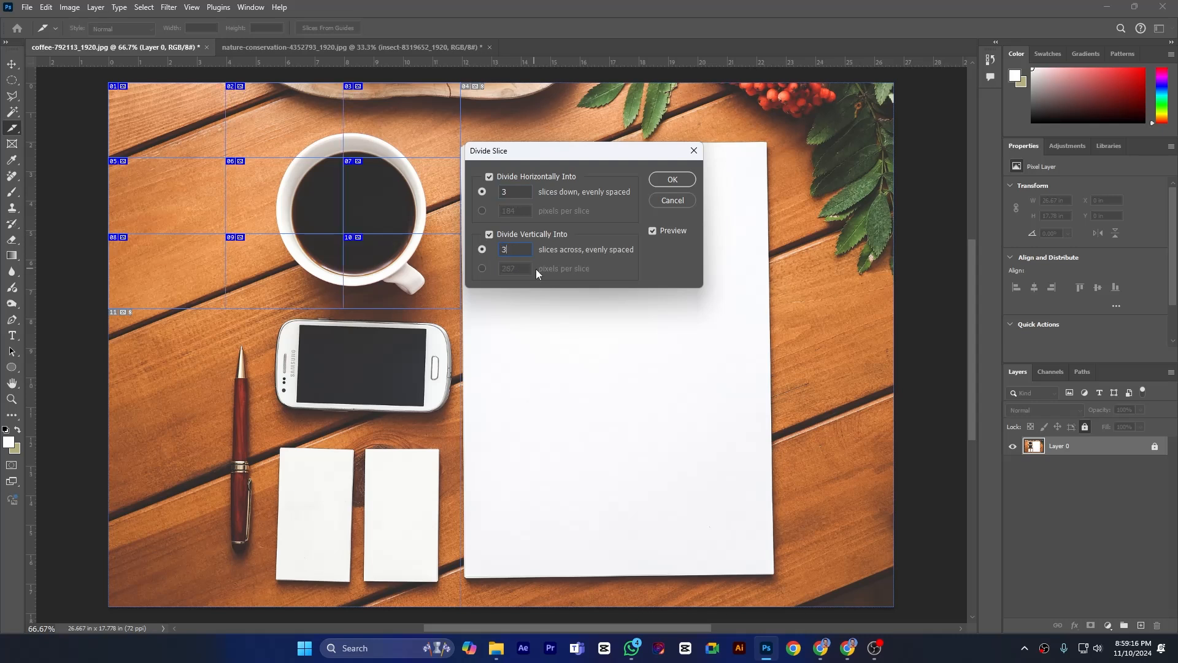
{"action": "left_click", "coordinate": [675, 203]}
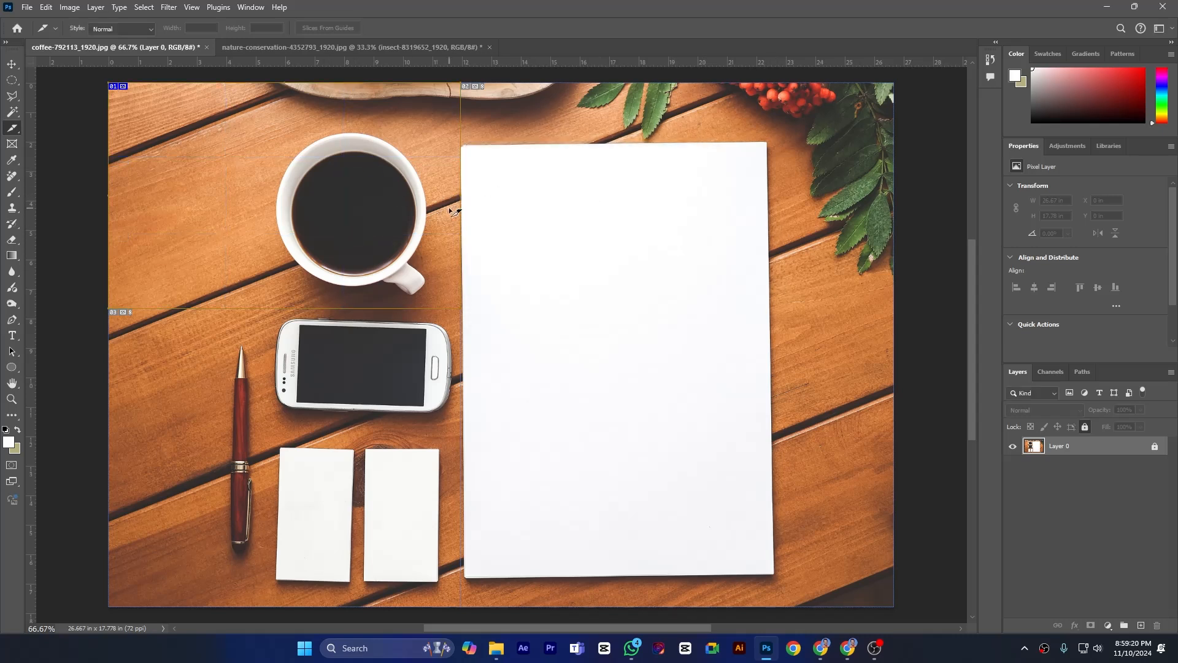
{"action": "right_click", "coordinate": [121, 87]}
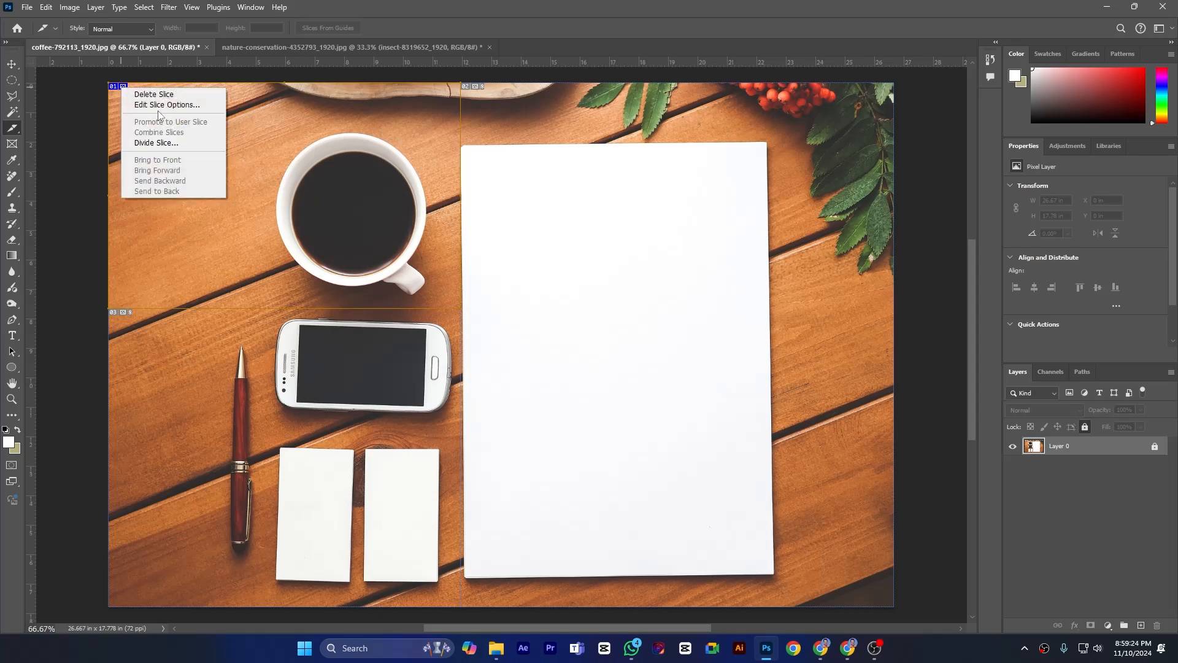
{"action": "left_click", "coordinate": [389, 130]}
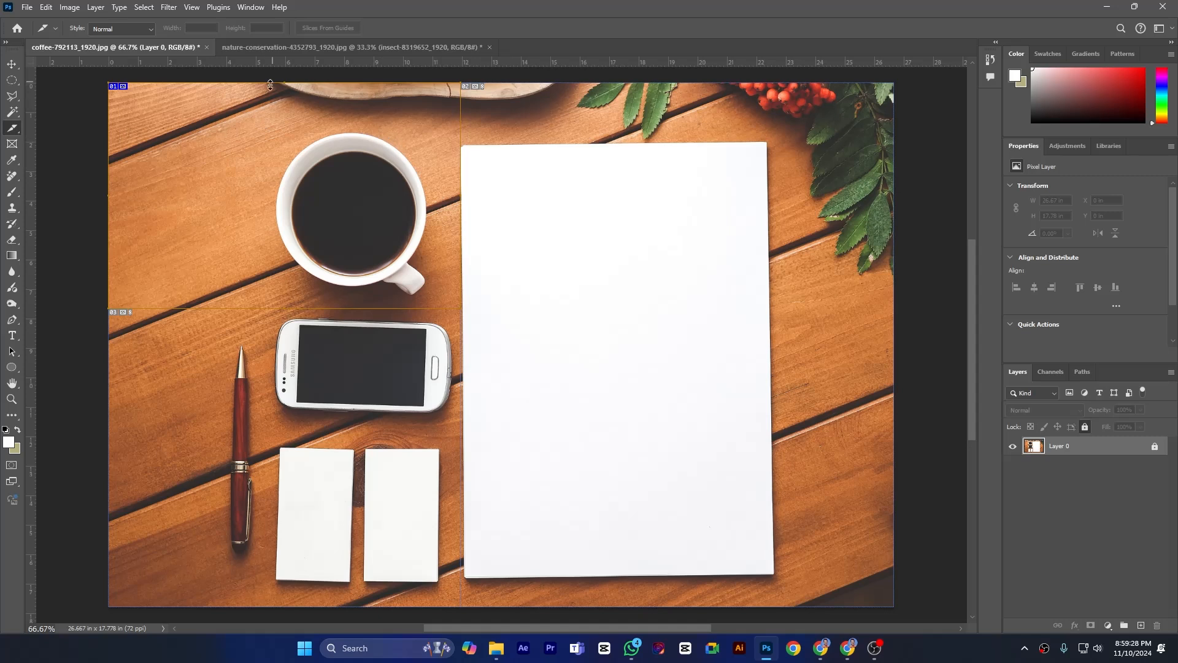
- In the nature-conservation document, create a new layer-based slice from the insect layer
{"action": "left_click", "coordinate": [266, 47]}
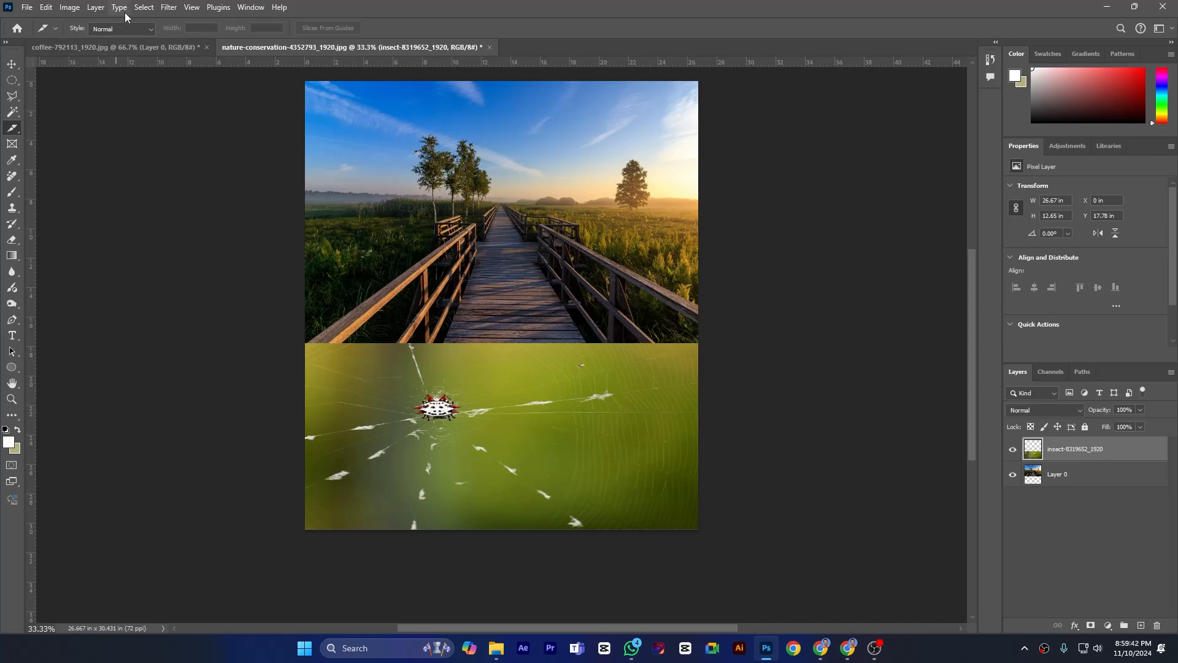
{"action": "left_click", "coordinate": [95, 8]}
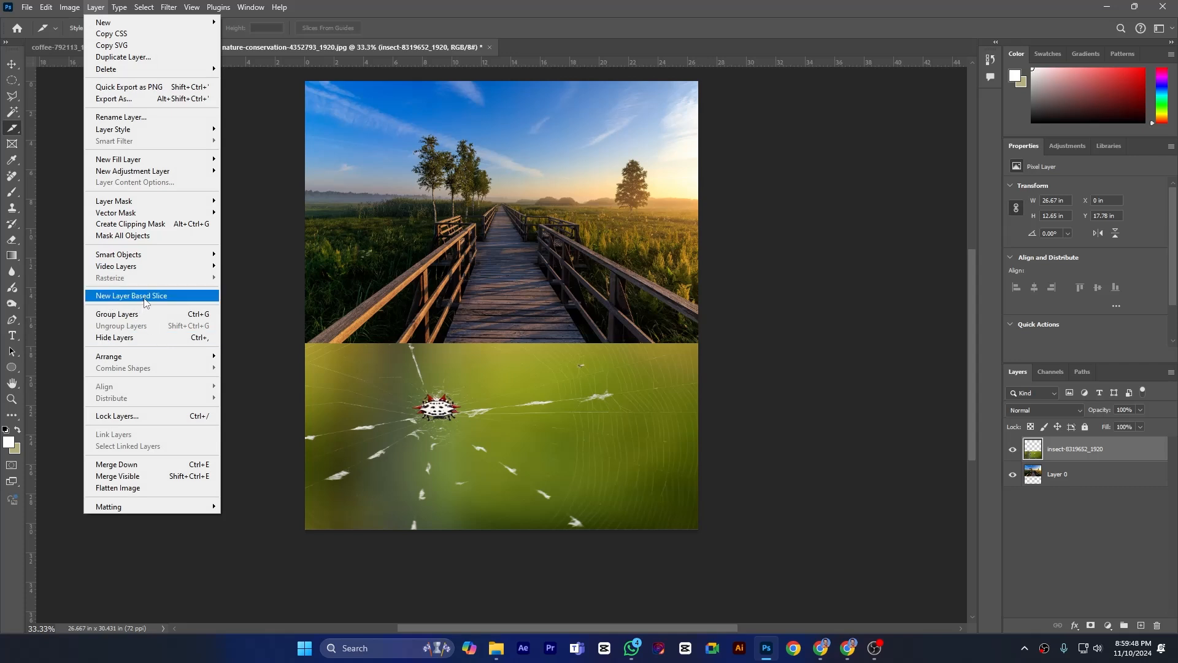
{"action": "left_click", "coordinate": [146, 300]}
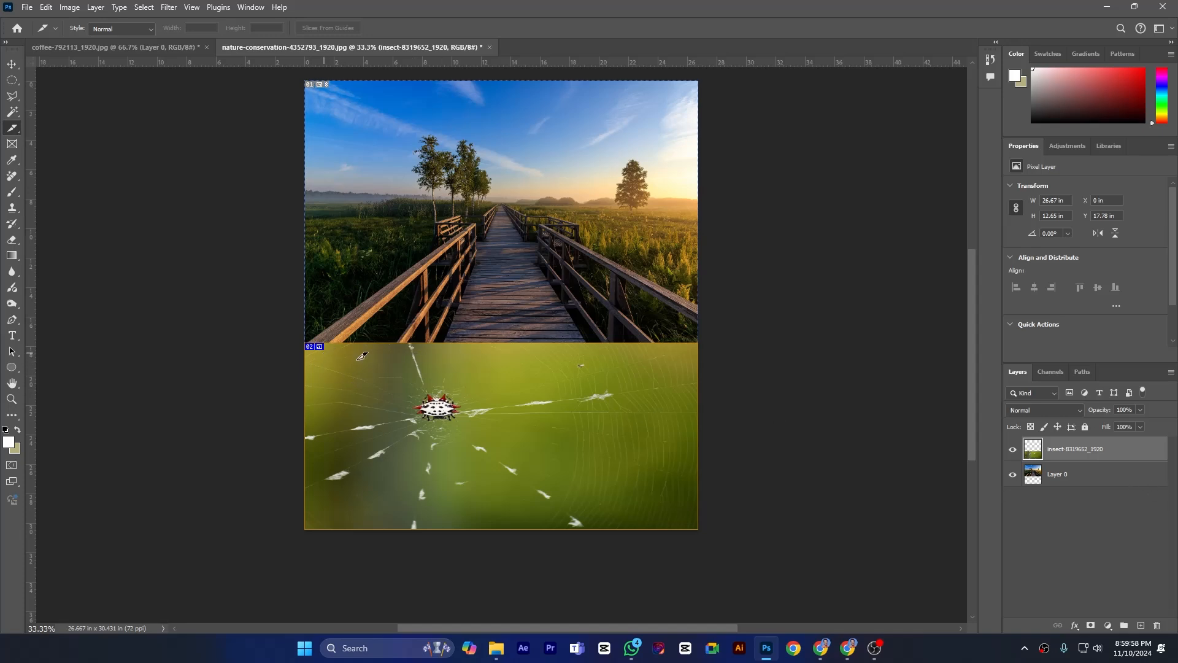
- Export the coffee document's user slices with Save for Web as JPEG High, Images Only, into the ameges folder
{"action": "left_click", "coordinate": [72, 47]}
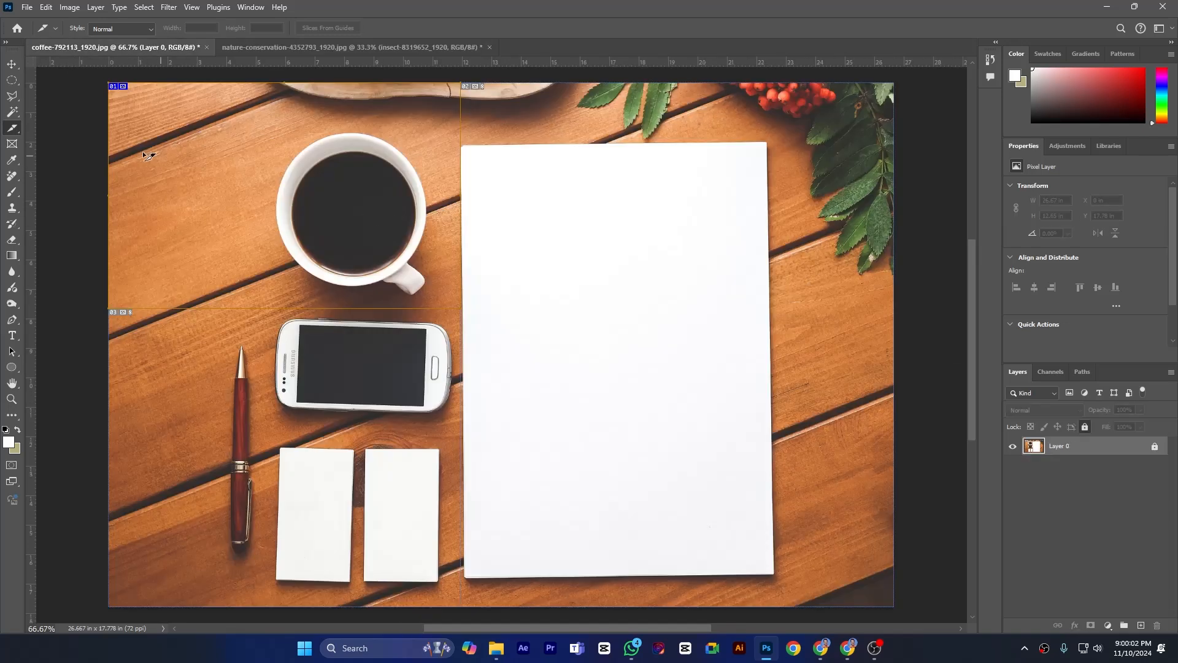
{"action": "left_click", "coordinate": [29, 9]}
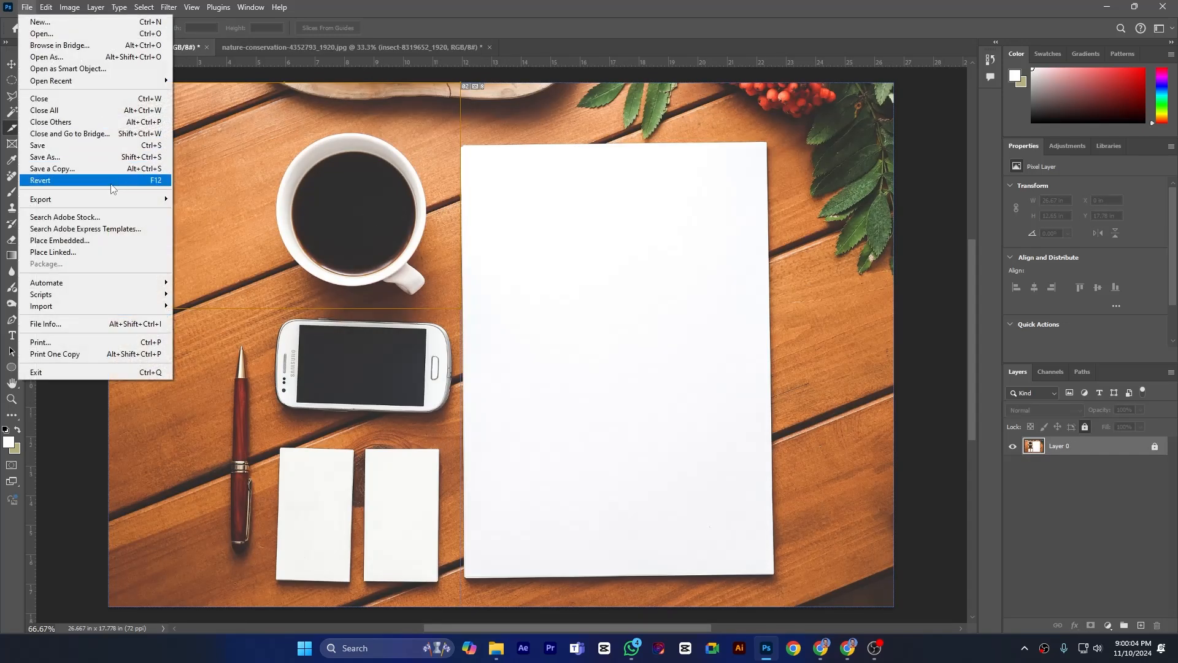
{"action": "mouse_move", "coordinate": [111, 202]}
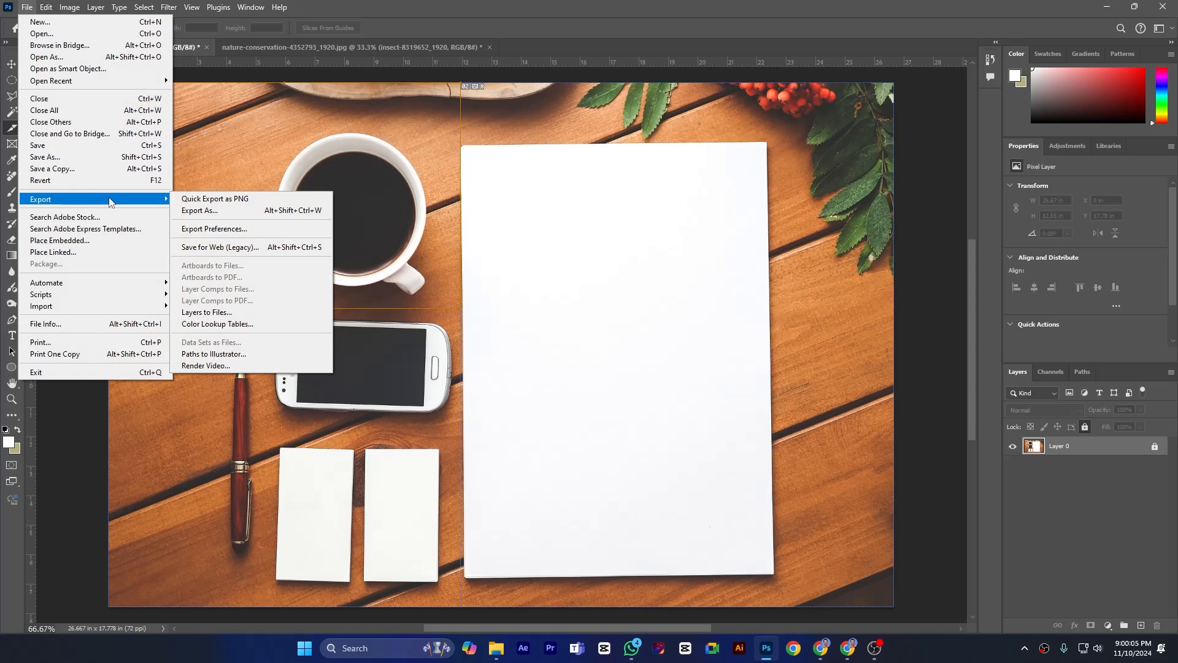
{"action": "left_click", "coordinate": [285, 248]}
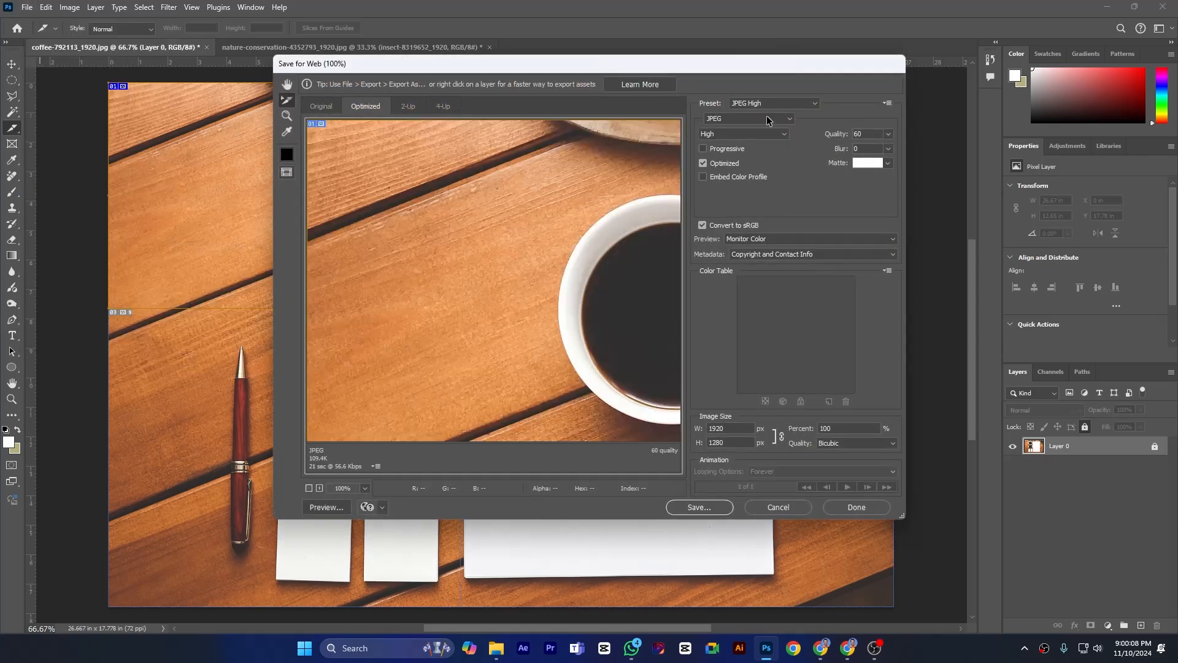
{"action": "left_click", "coordinate": [691, 507]}
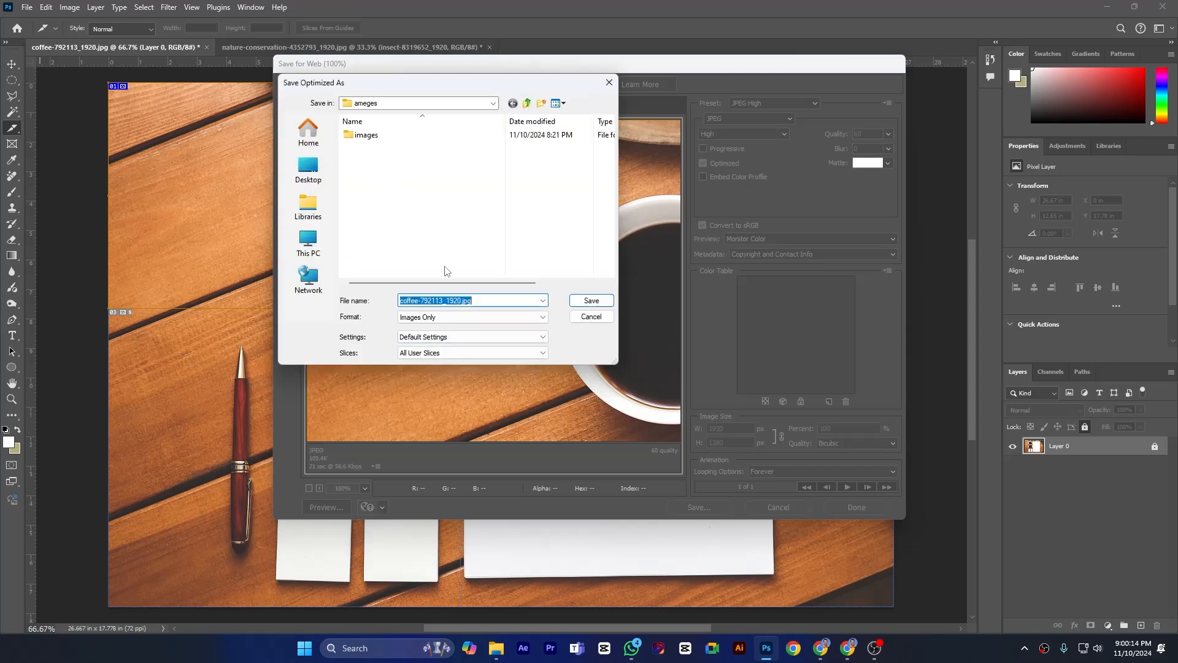
{"action": "left_click", "coordinate": [590, 301]}
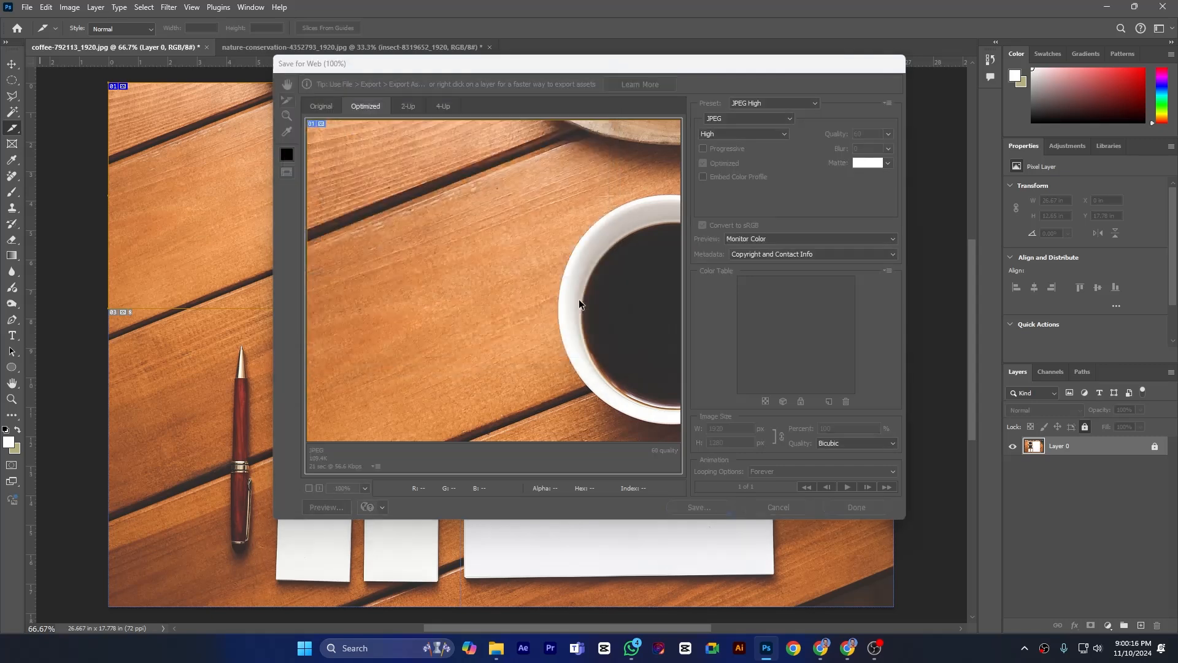
- In File Explorer, open the images subfolder of the Desktop's ameges folder and inspect the exported coffee slice image
{"action": "left_click", "coordinate": [496, 651]}
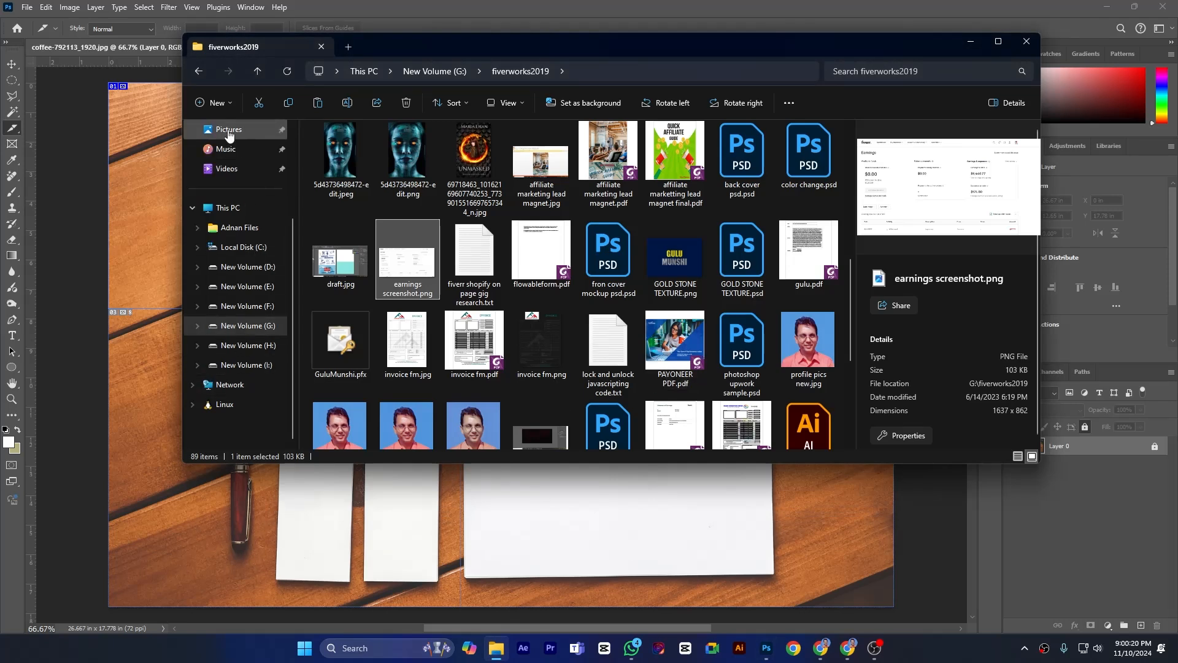
{"action": "scroll", "coordinate": [230, 154], "scroll_direction": "up", "scroll_amount": 3}
{"action": "left_click", "coordinate": [230, 194]}
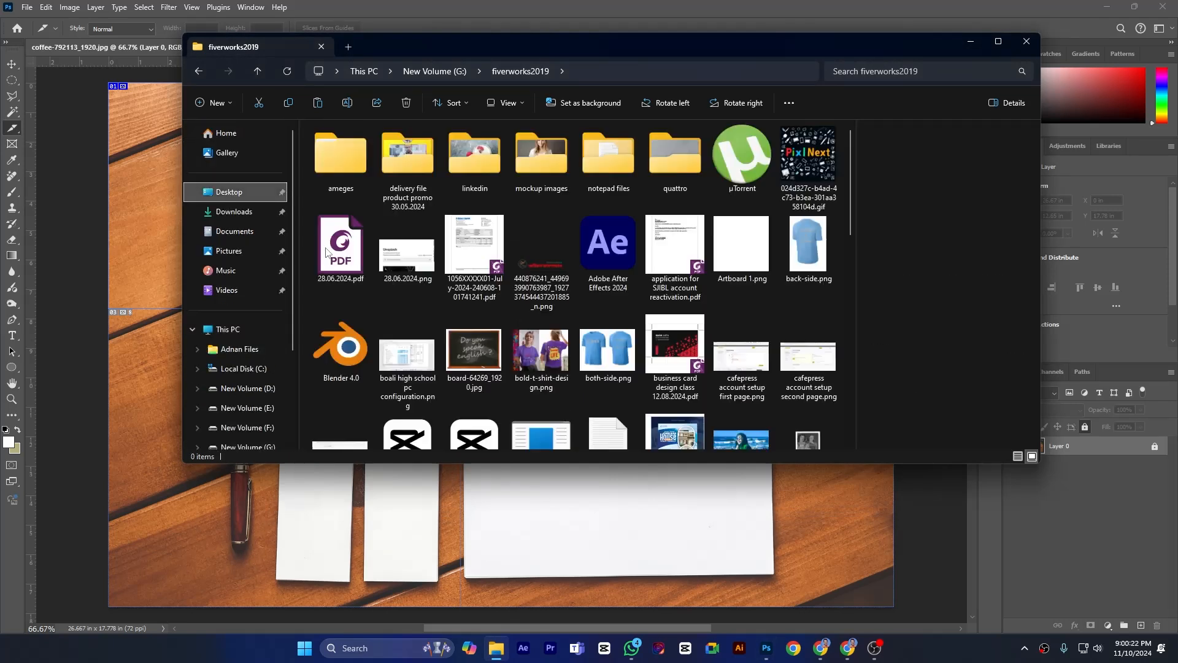
{"action": "double_click", "coordinate": [335, 161]}
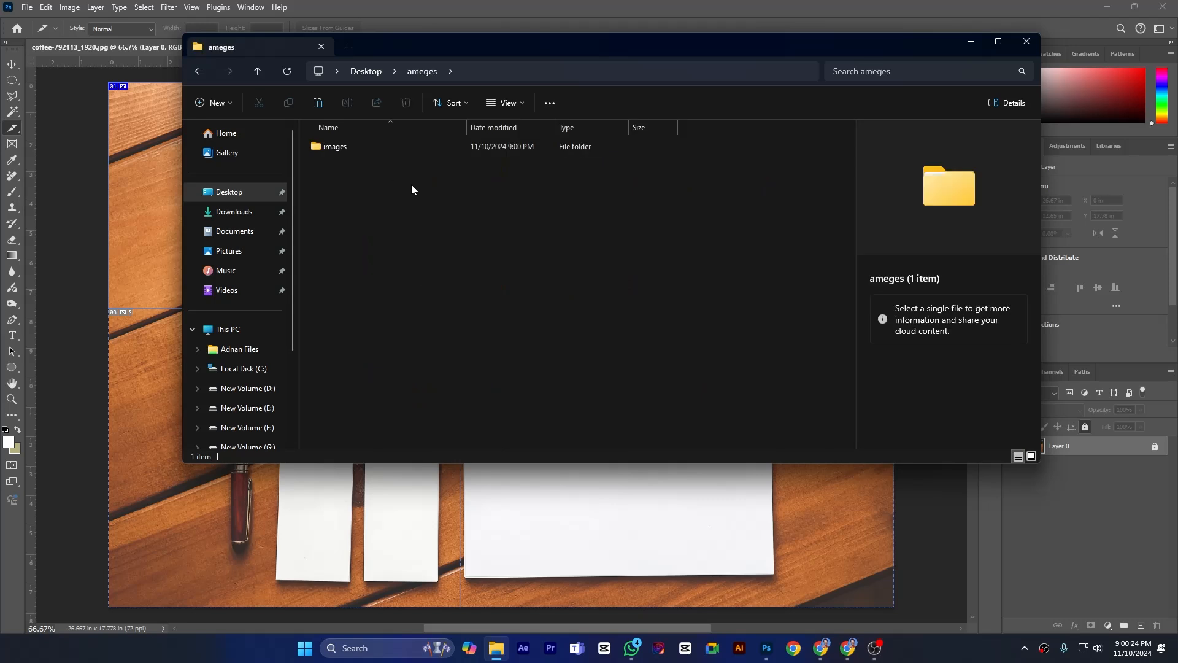
{"action": "double_click", "coordinate": [353, 142]}
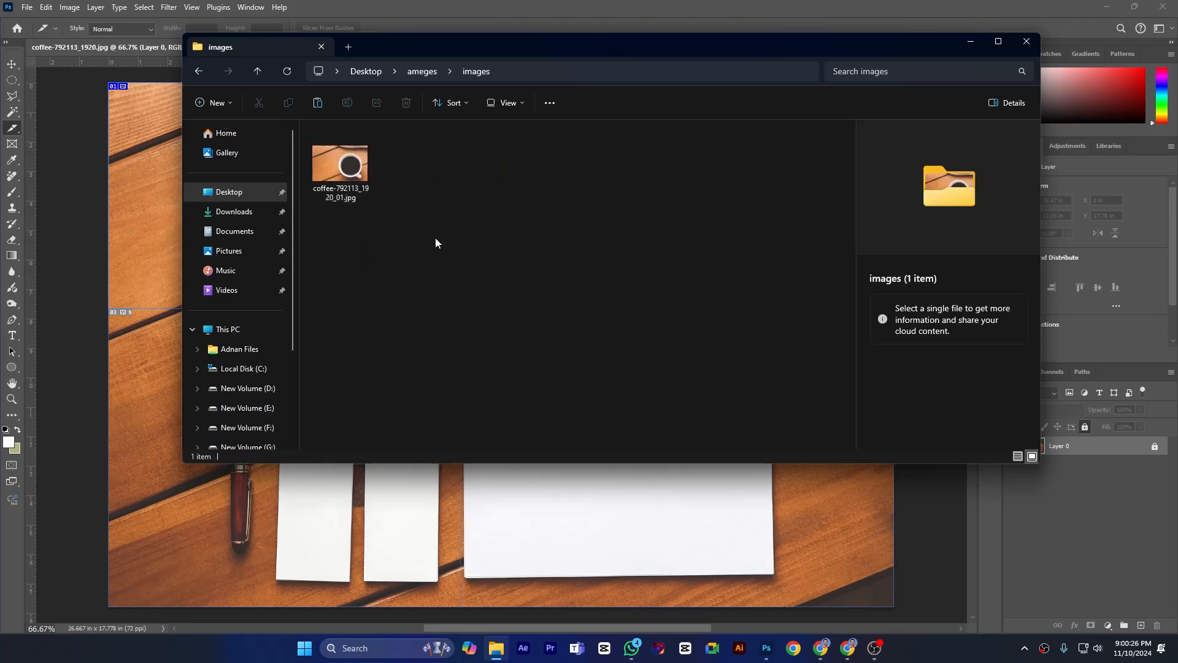
{"action": "left_click", "coordinate": [350, 184]}
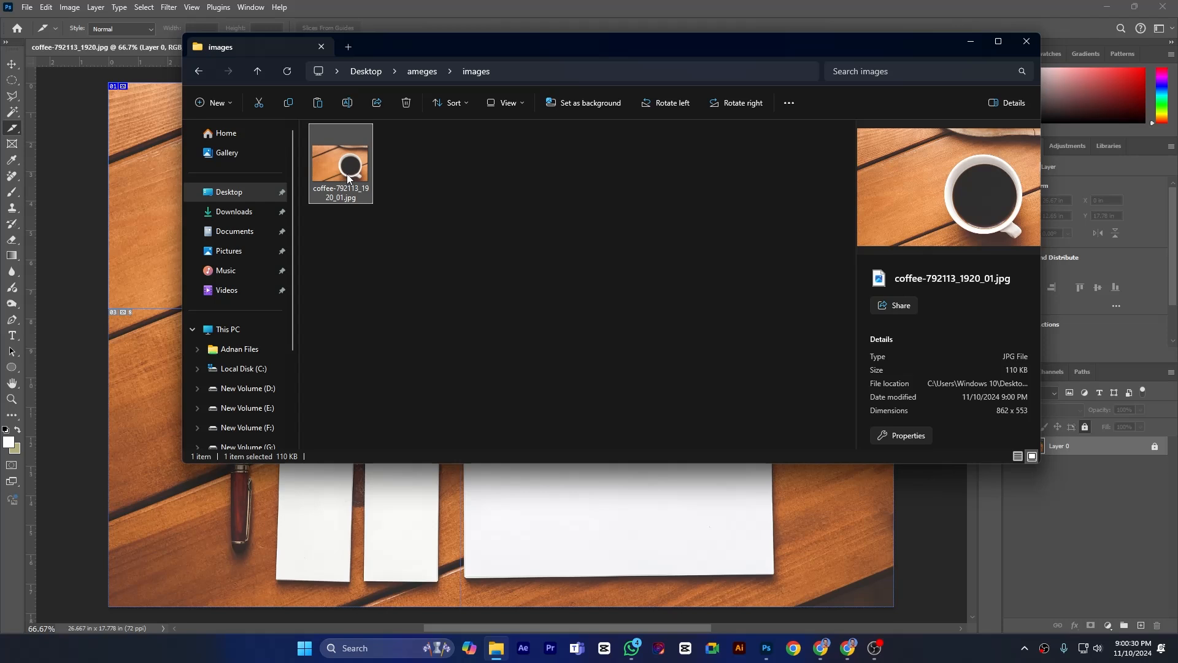
{"action": "left_click", "coordinate": [1025, 45]}
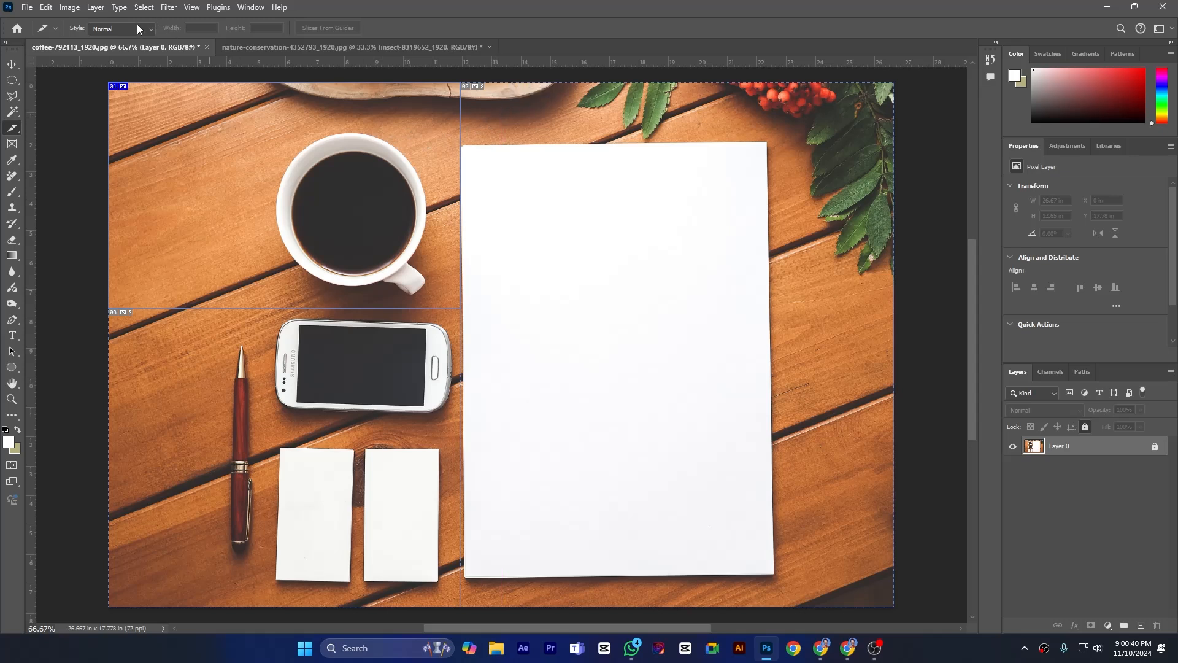
- Divide the coffee cup slice into 3 evenly spaced slices down and 3 evenly spaced slices across
{"action": "right_click", "coordinate": [125, 84]}
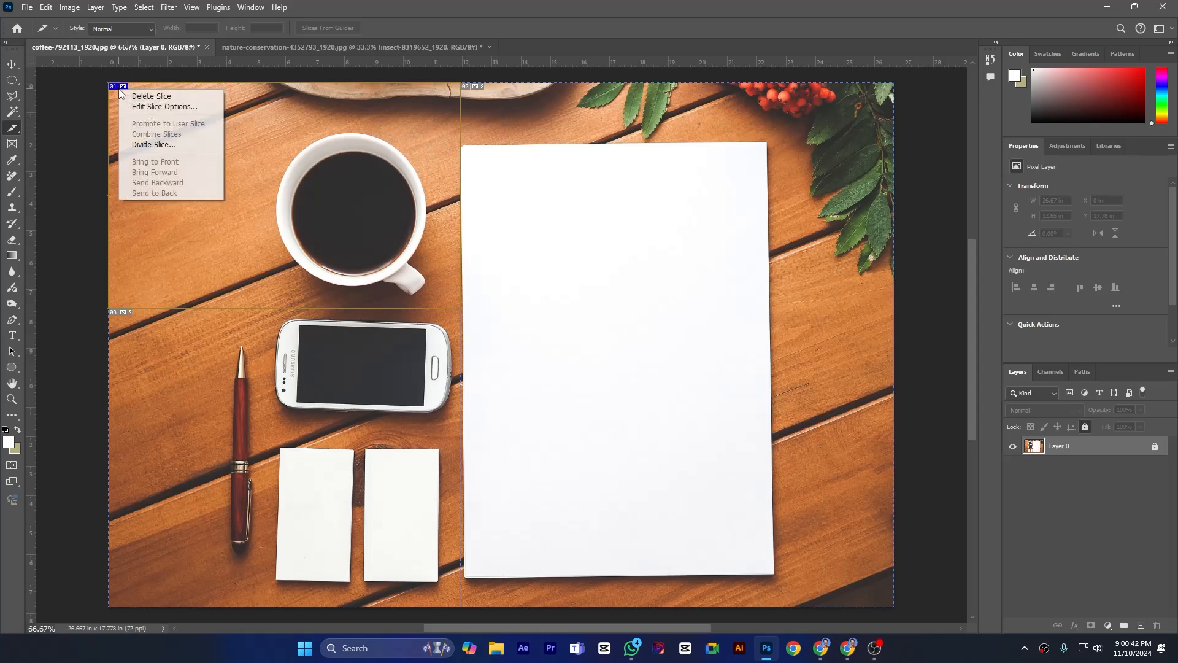
{"action": "left_click", "coordinate": [179, 147]}
{"action": "left_click", "coordinate": [490, 176]}
{"action": "type", "text": "3"}
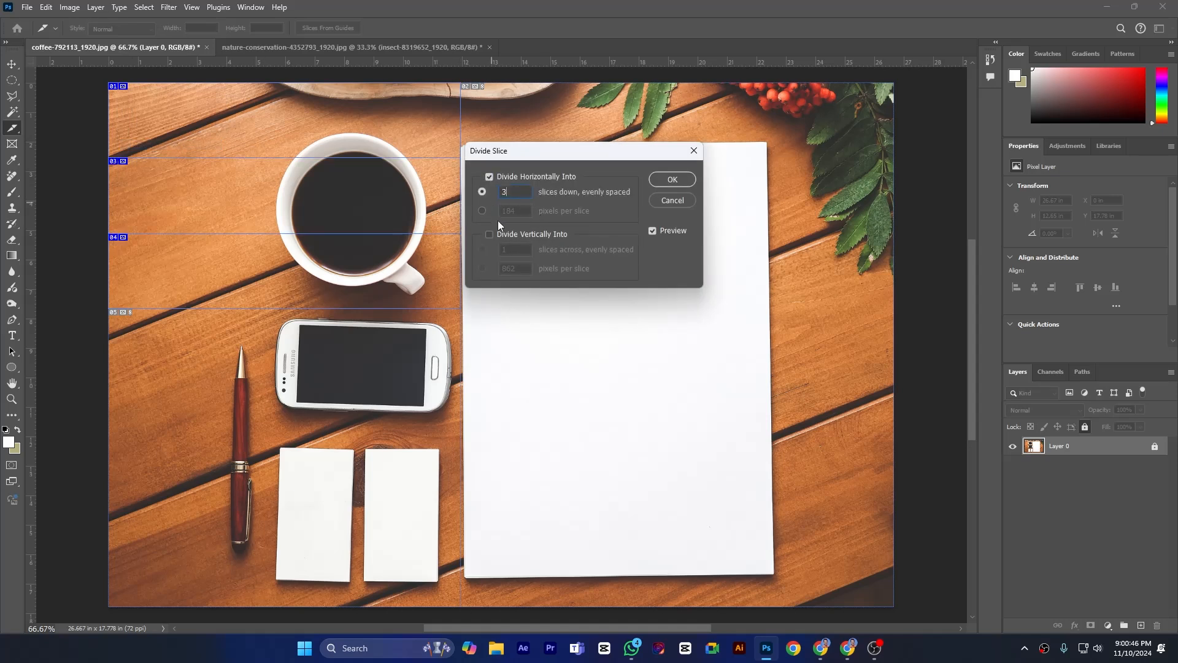
{"action": "left_click", "coordinate": [489, 234]}
{"action": "type", "text": "3"}
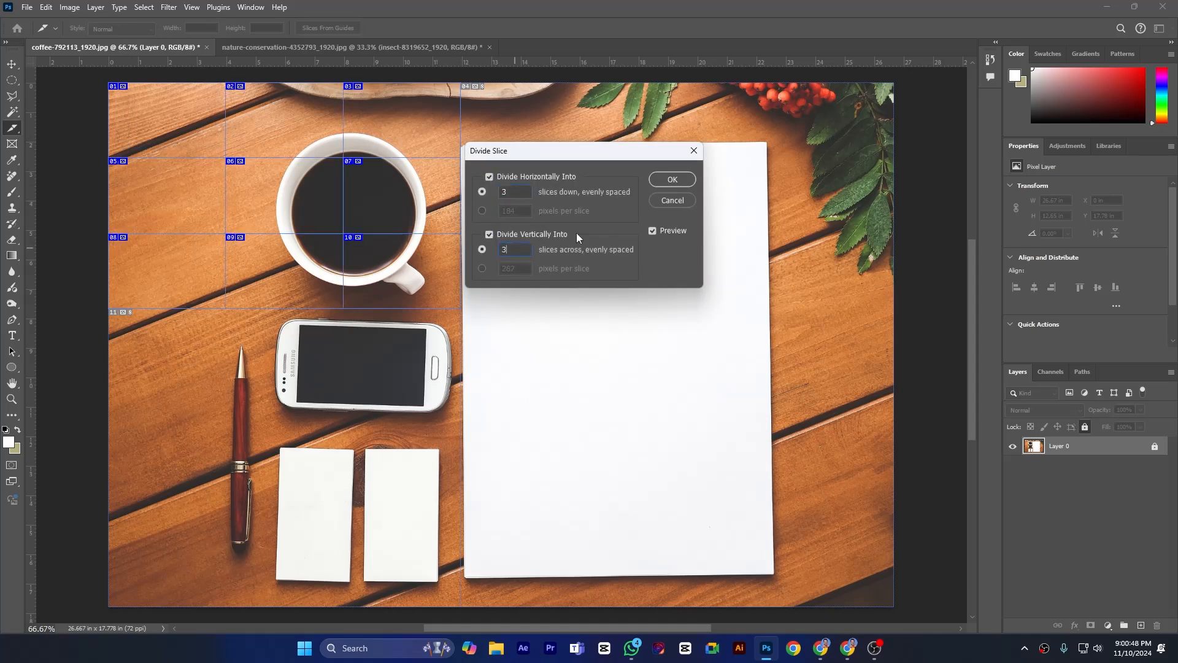
{"action": "left_click", "coordinate": [664, 181]}
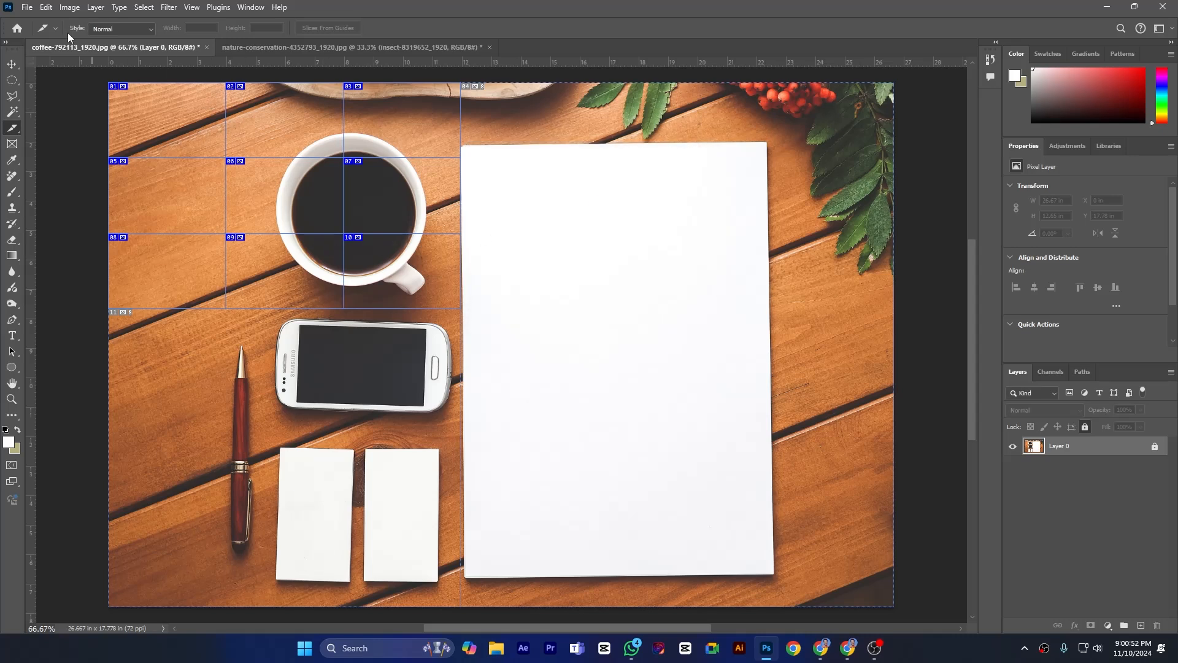
- Export all user slices with Save for Web as JPEG High, Images Only, into the ameges folder as coffee-792113_1920.jpg
{"action": "left_click", "coordinate": [27, 8]}
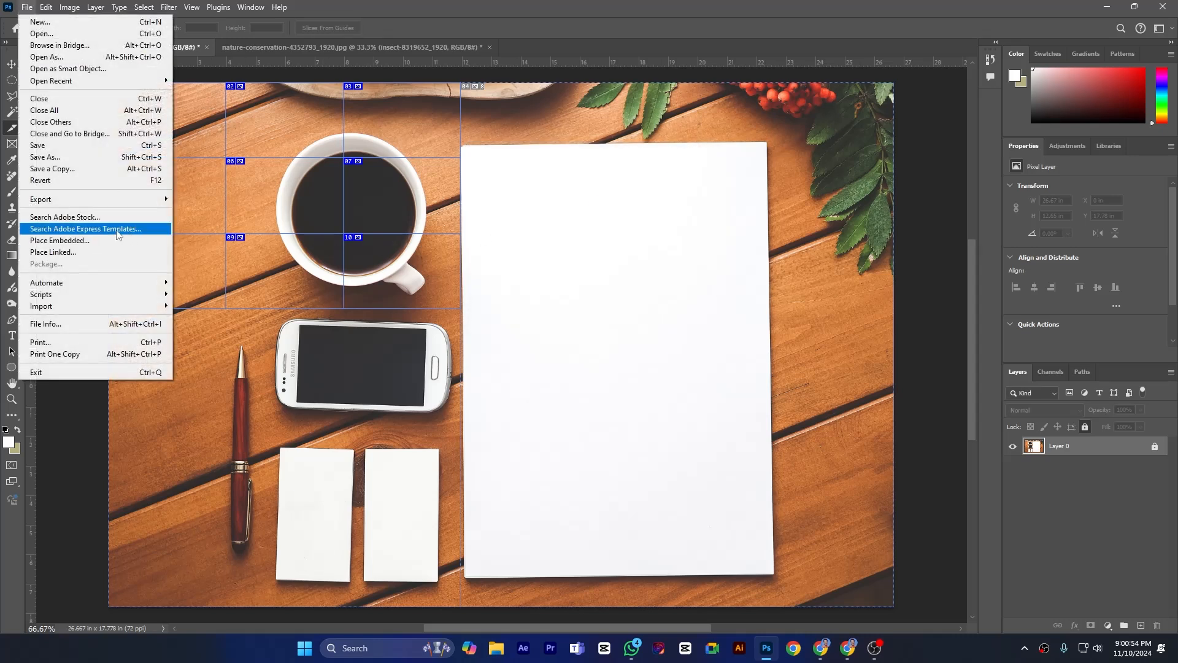
{"action": "mouse_move", "coordinate": [154, 200]}
{"action": "left_click", "coordinate": [266, 247]}
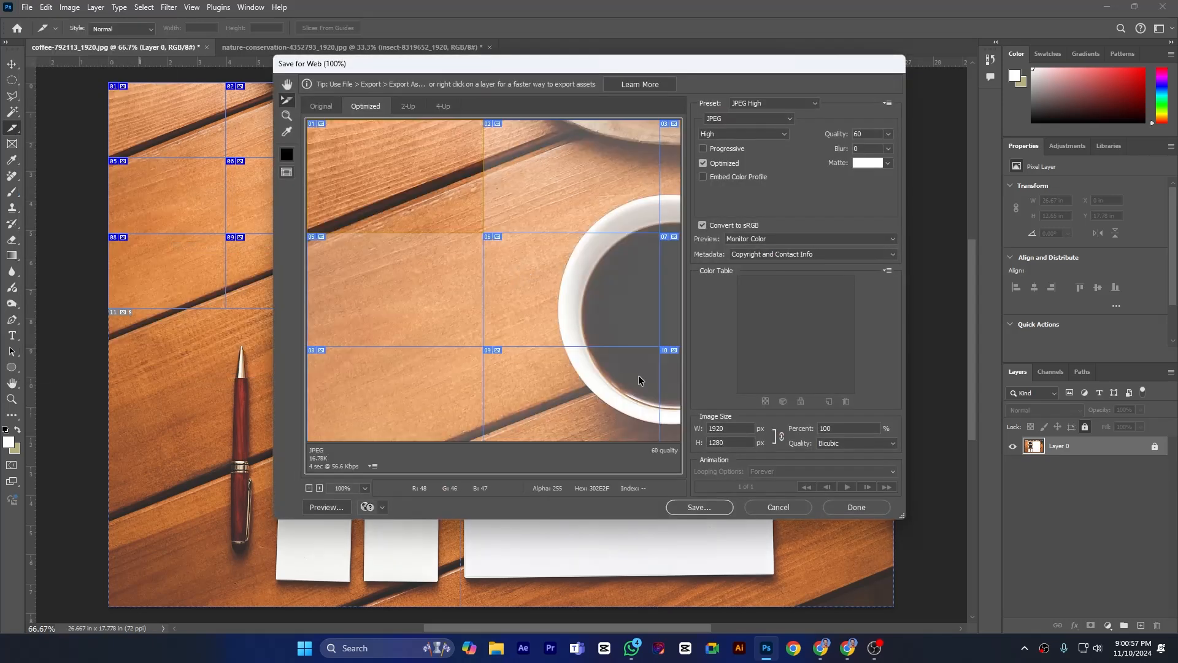
{"action": "left_click", "coordinate": [700, 507]}
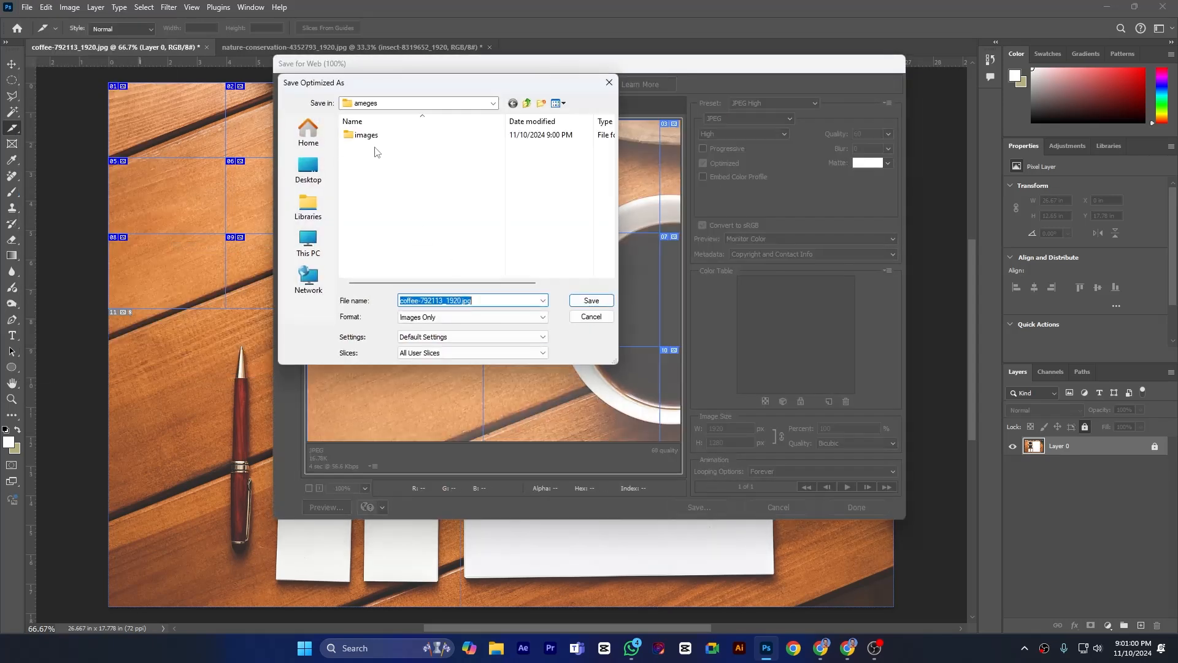
{"action": "left_click", "coordinate": [591, 302]}
{"action": "left_click", "coordinate": [666, 312]}
- In File Explorer, reopen the Desktop's ameges/images folder and preview the first three exported slice images, then return to Photoshop
{"action": "left_click", "coordinate": [496, 648]}
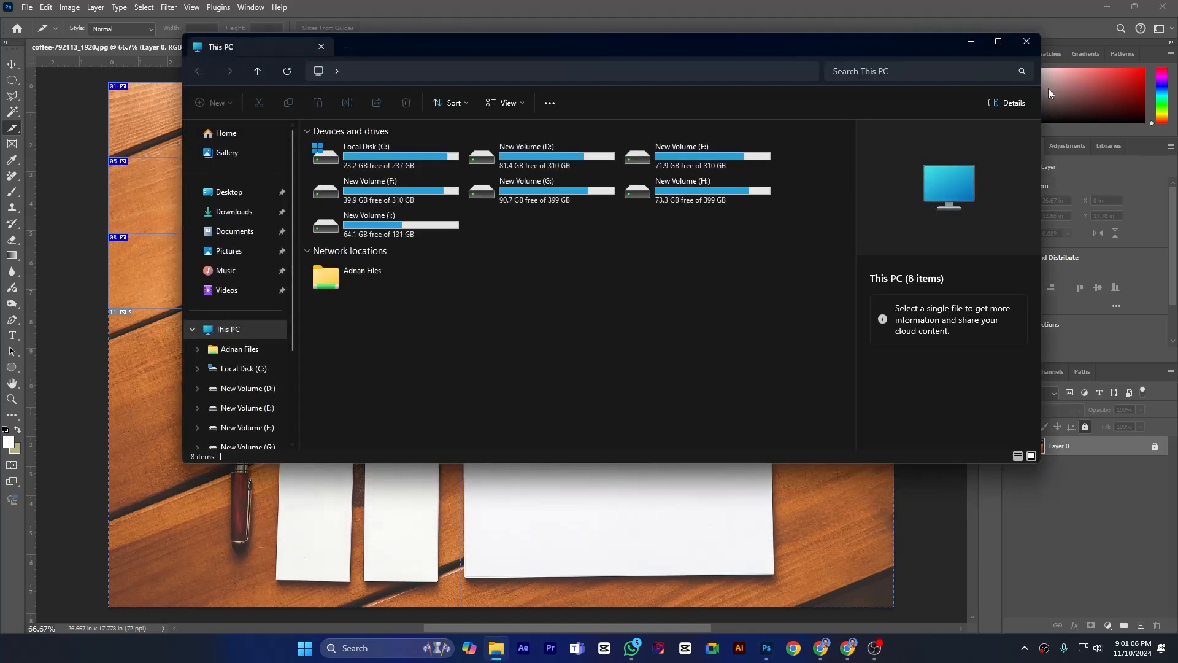
{"action": "left_click", "coordinate": [1026, 41]}
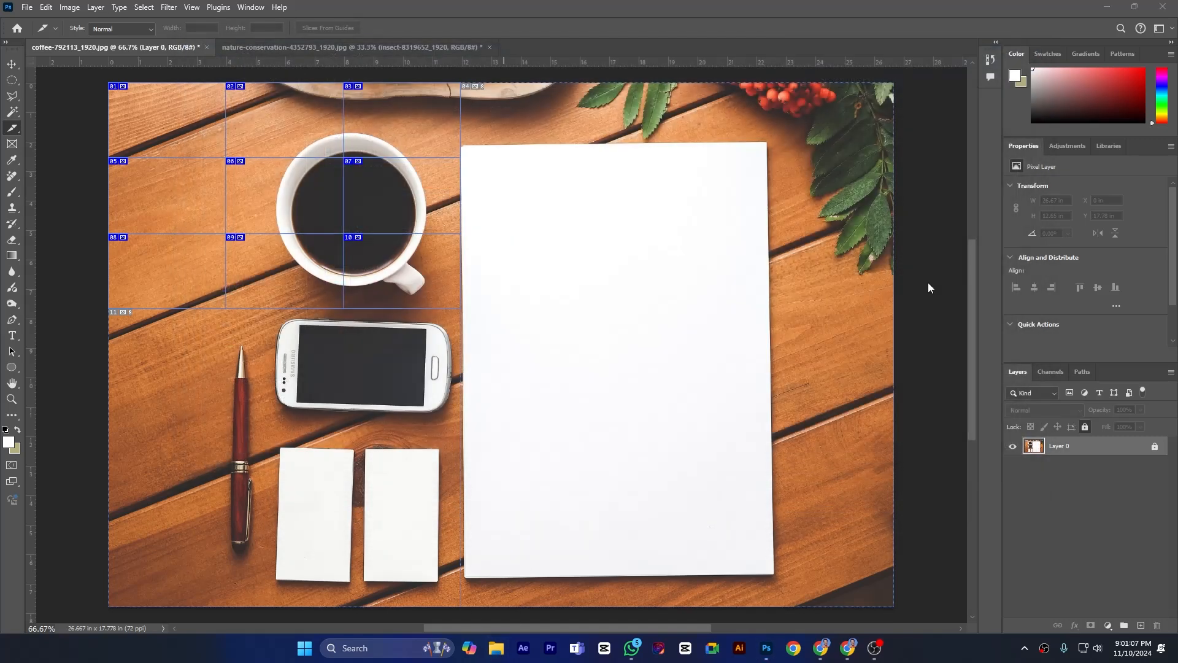
{"action": "left_click", "coordinate": [496, 648]}
{"action": "left_click", "coordinate": [232, 196]}
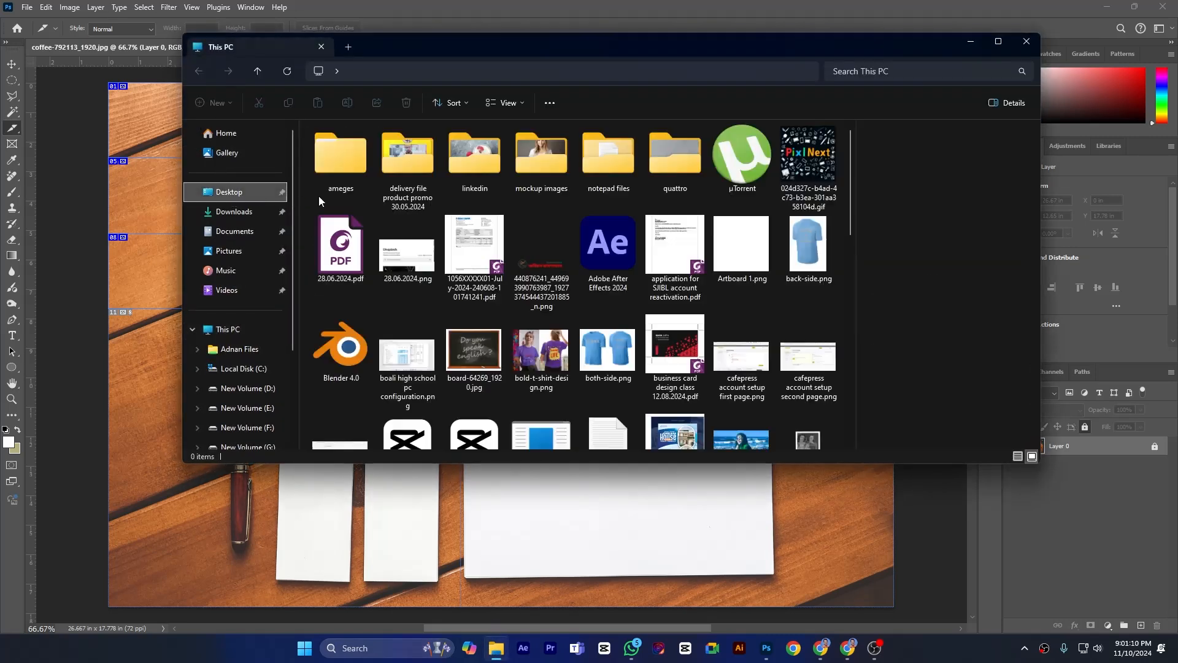
{"action": "double_click", "coordinate": [334, 161]}
{"action": "double_click", "coordinate": [374, 146]}
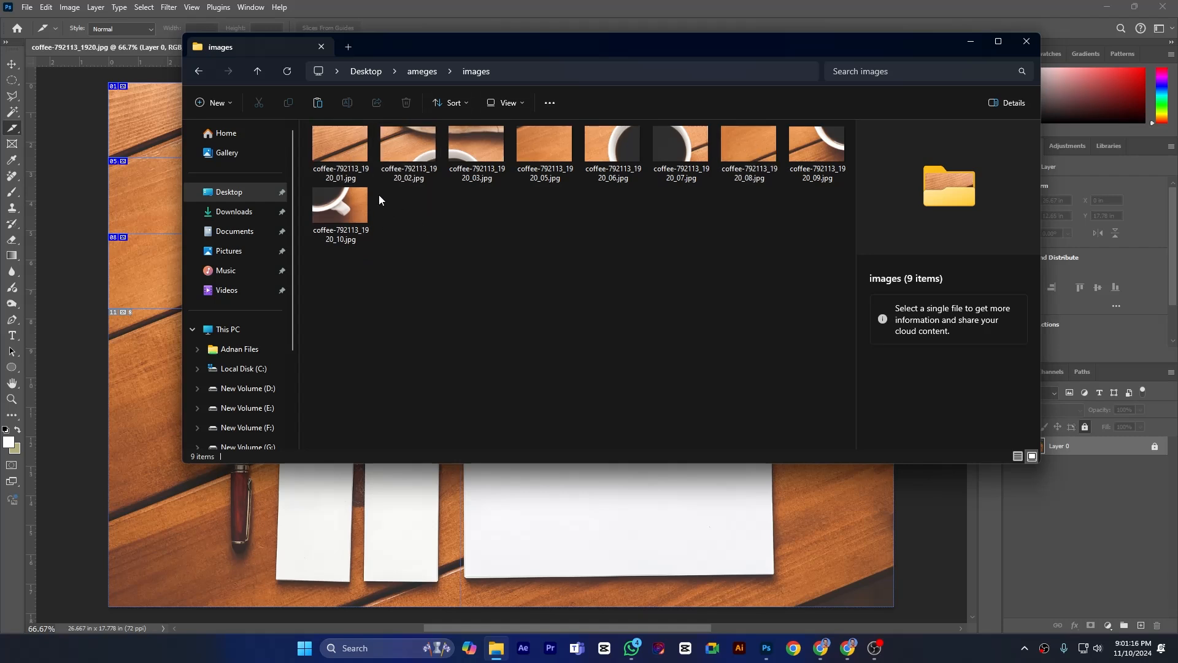
{"action": "left_click", "coordinate": [346, 152]}
{"action": "left_click", "coordinate": [411, 149]}
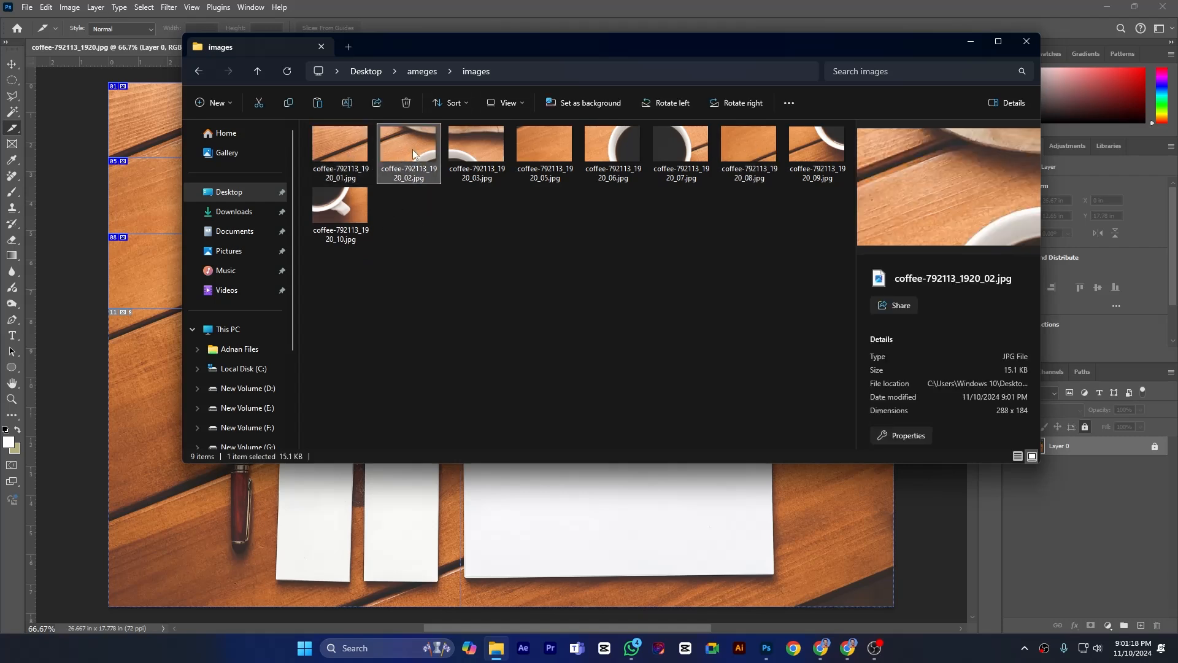
{"action": "left_click", "coordinate": [473, 149]}
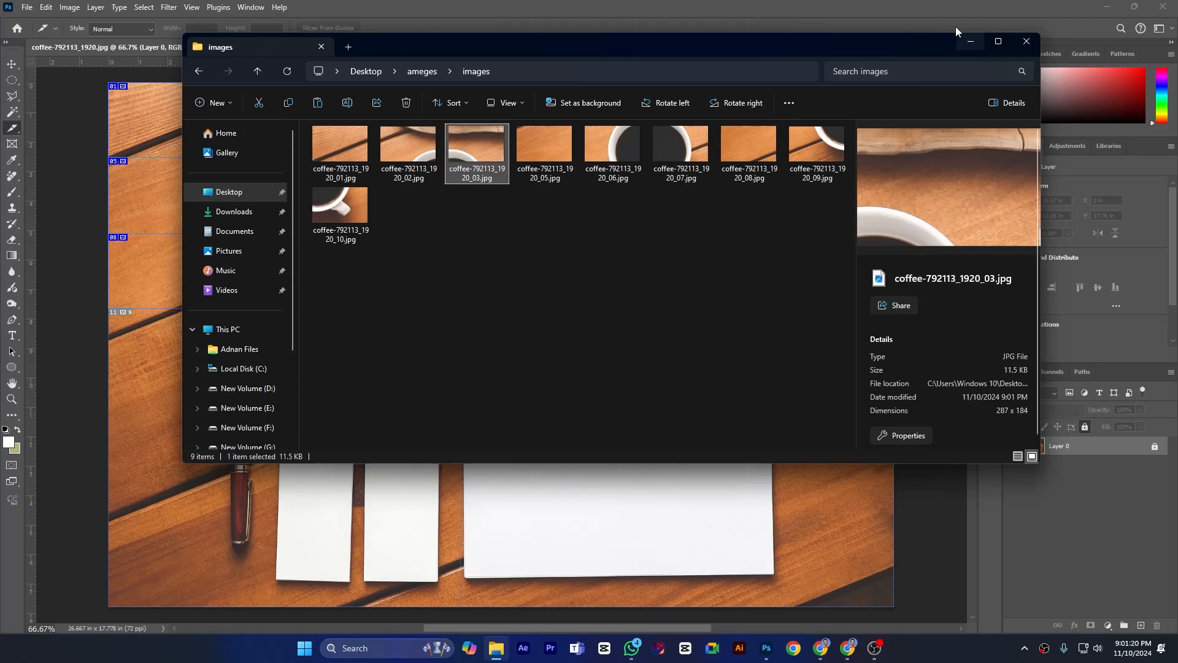
{"action": "left_click", "coordinate": [969, 39]}
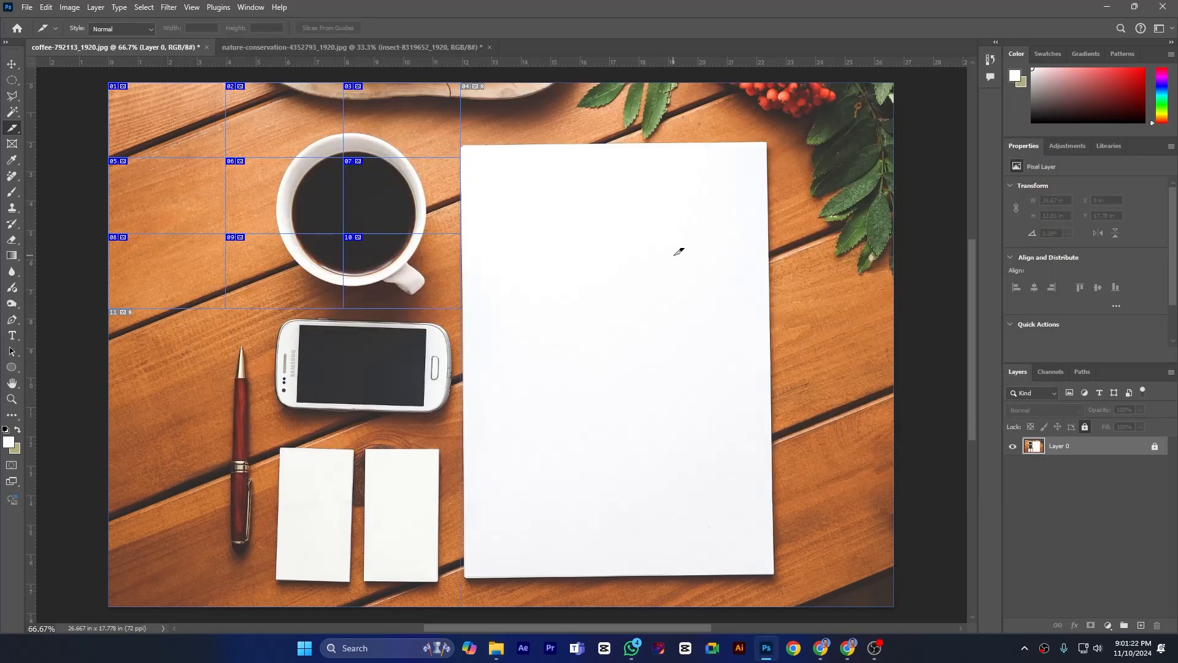